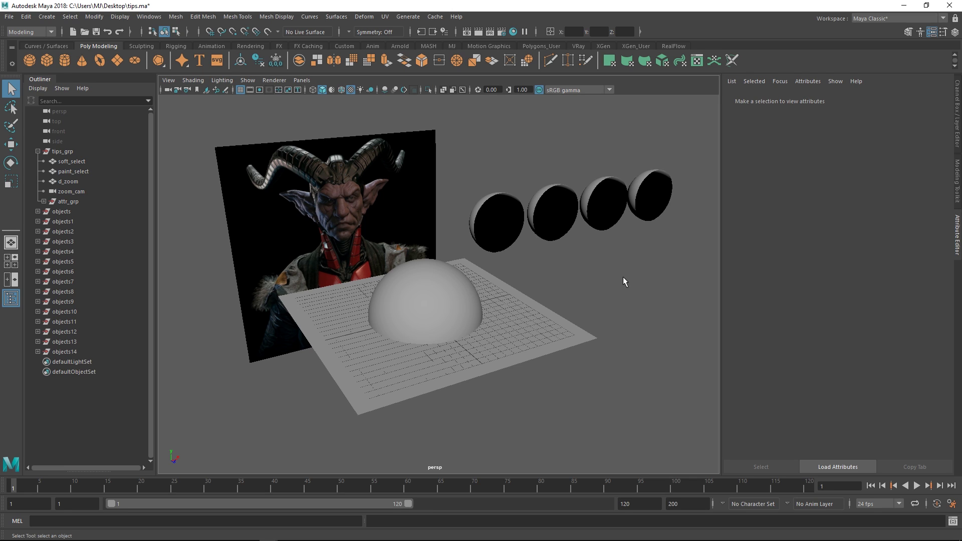
Split the Outliner into two stacked panes and collapse the tips_grp group.
alt+middle_drag(469, 293, 499, 296)
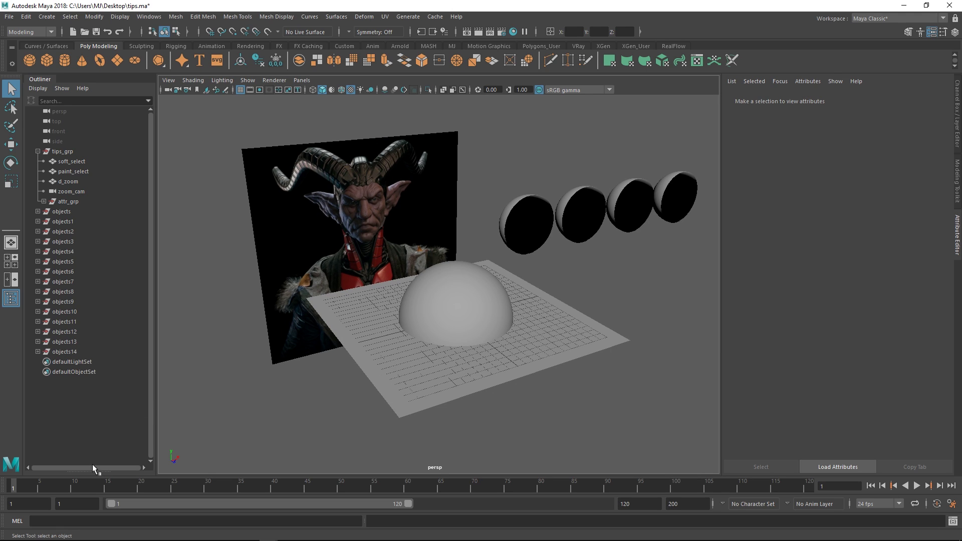
drag(93, 471, 83, 292)
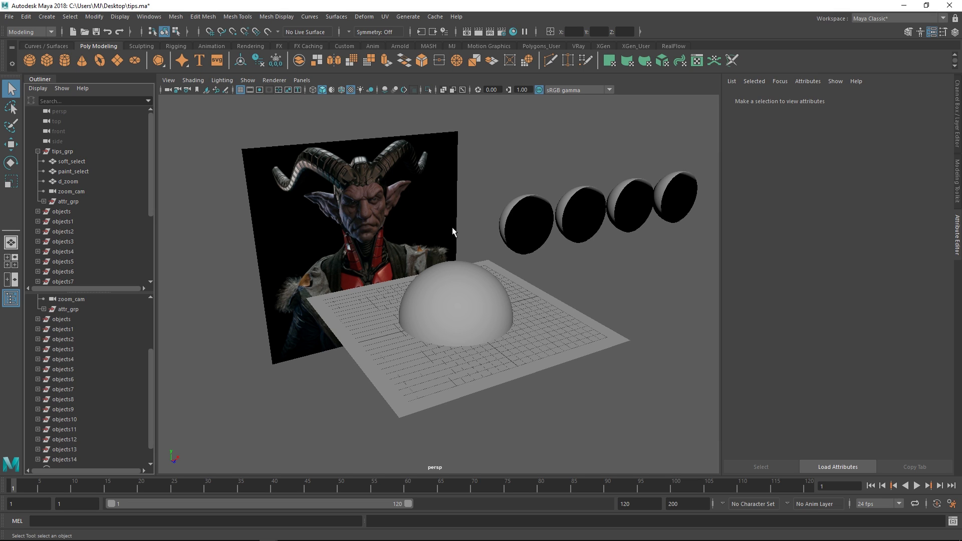
drag(149, 363, 155, 306)
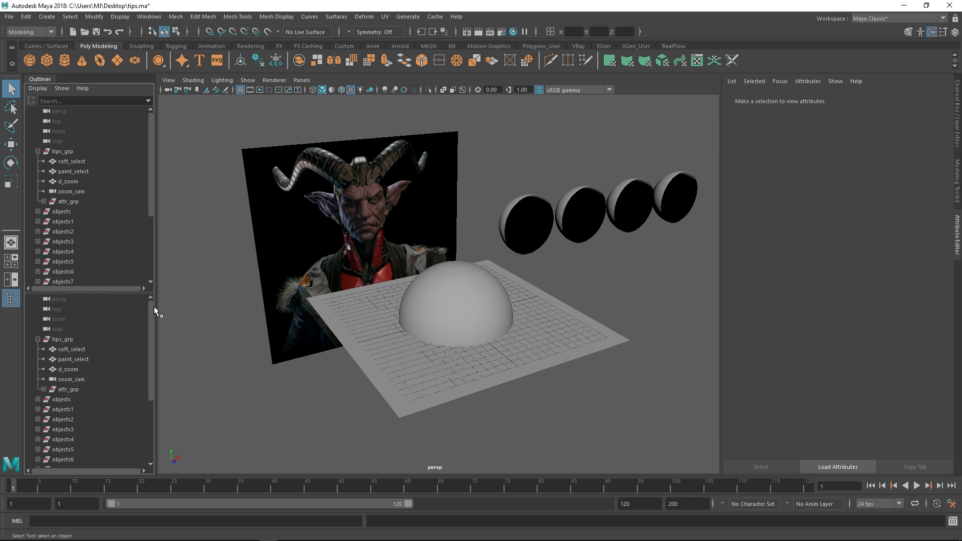
drag(149, 174, 149, 189)
scroll(45, 120, up, 1)
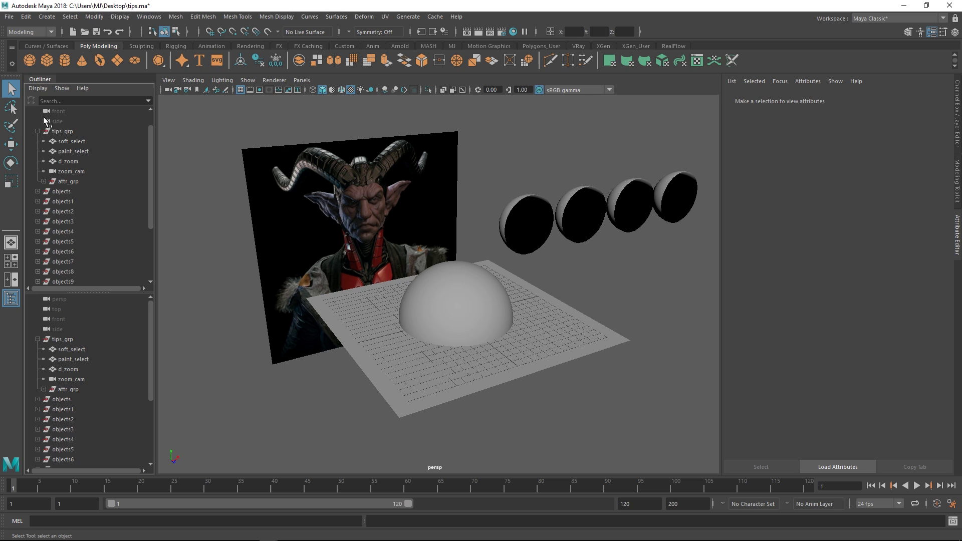
click(37, 131)
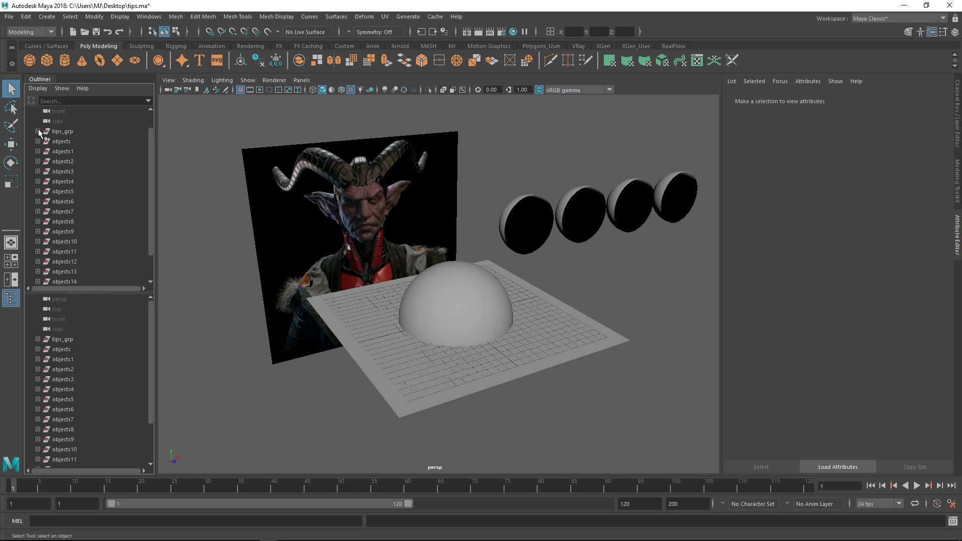
scroll(150, 345, down, 1)
scroll(151, 161, up, 1)
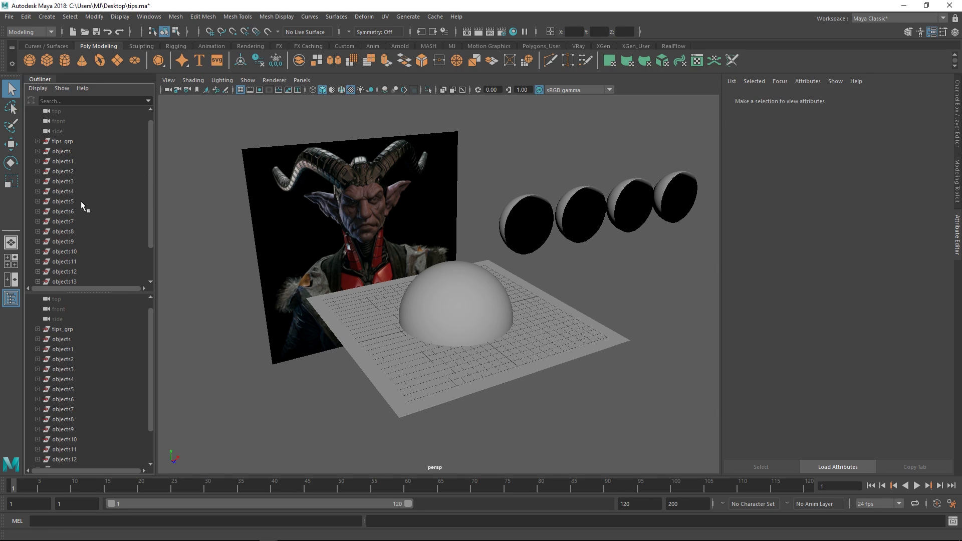
Try to move pCylinder48 toward the start of the objects1 group within a single Outliner pane, and clear the resulting search filter.
click(38, 162)
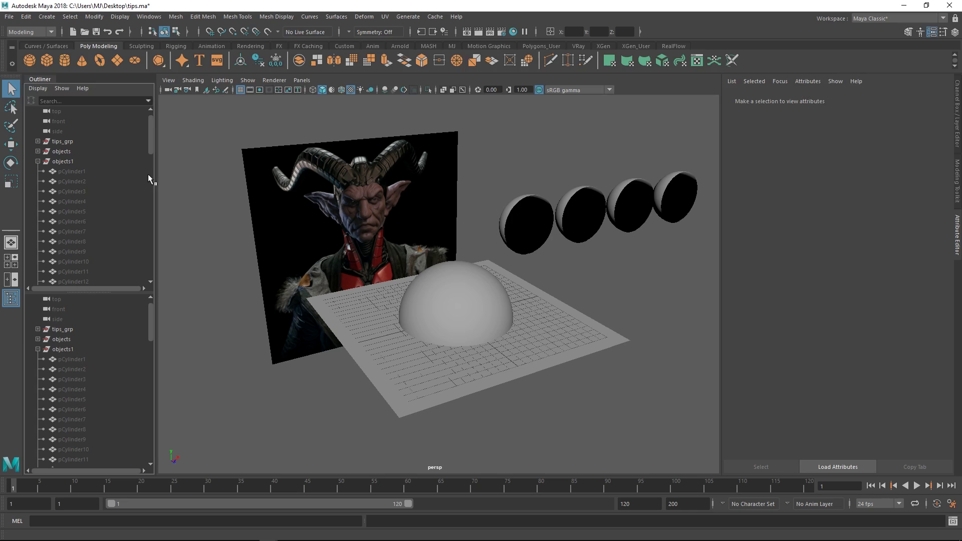
drag(150, 128, 150, 239)
click(94, 180)
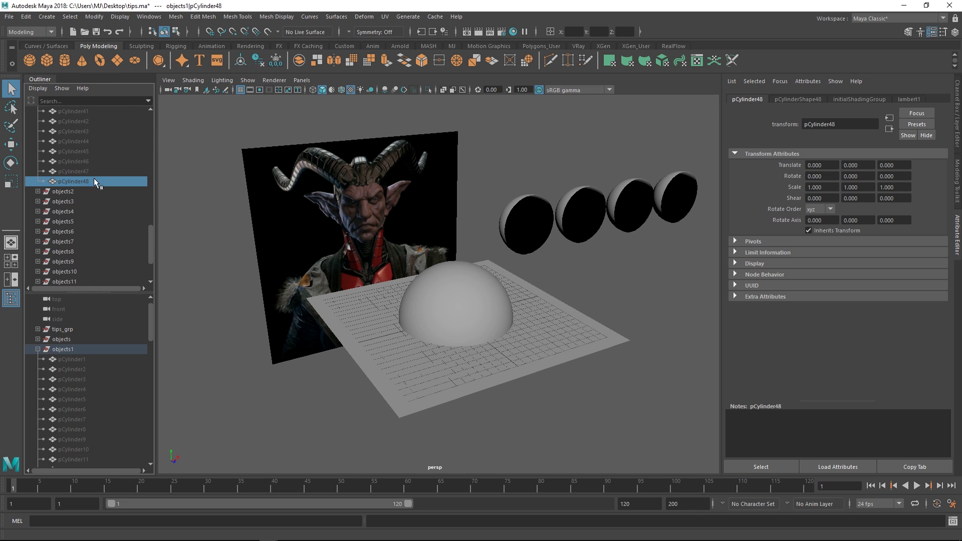
scroll(143, 225, up, 2)
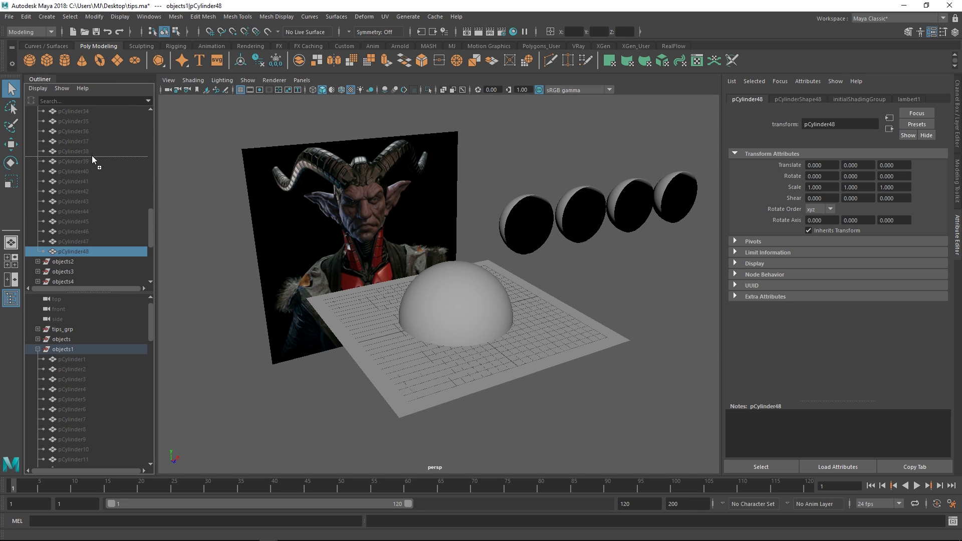
scroll(91, 155, up, 3)
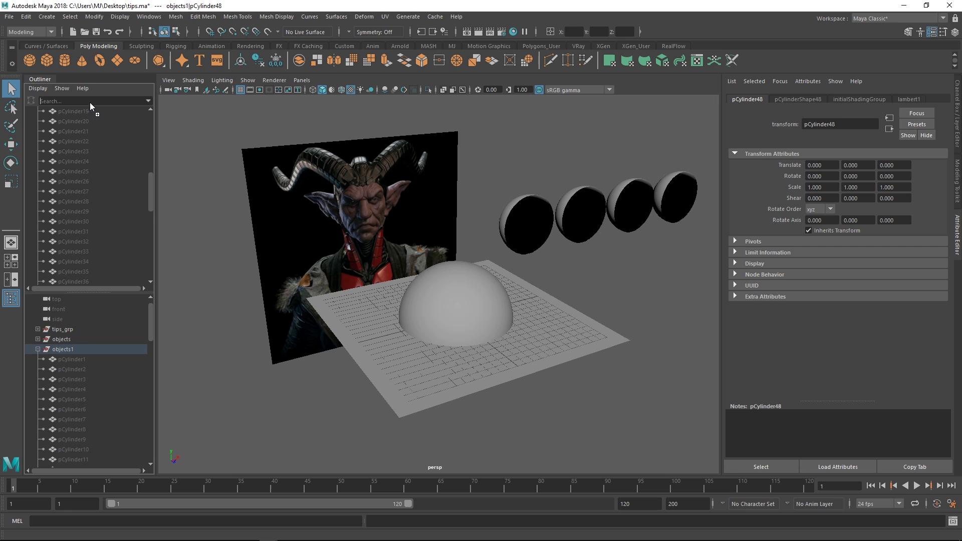
click(90, 101)
text(|objects1|pCylinder48)
key(ctrl+z)
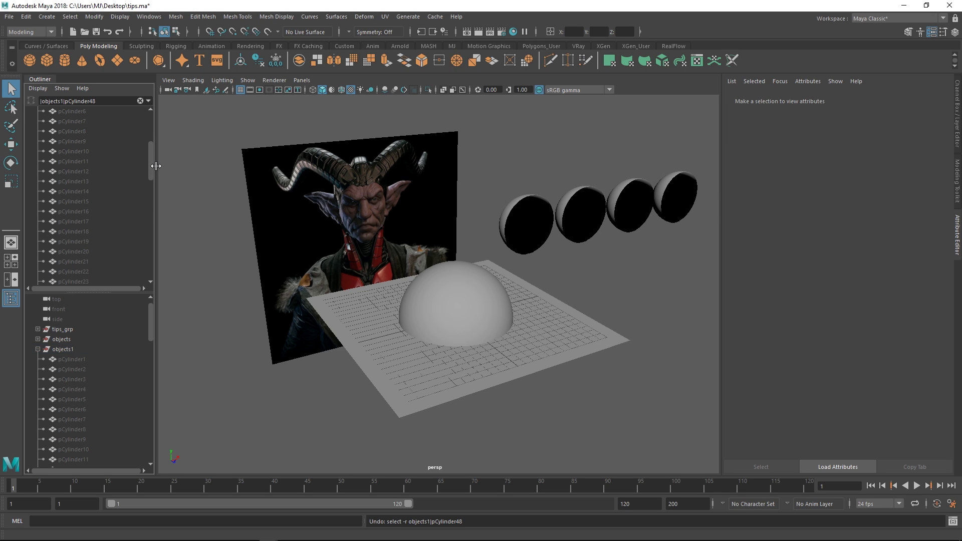
key(Return)
click(140, 101)
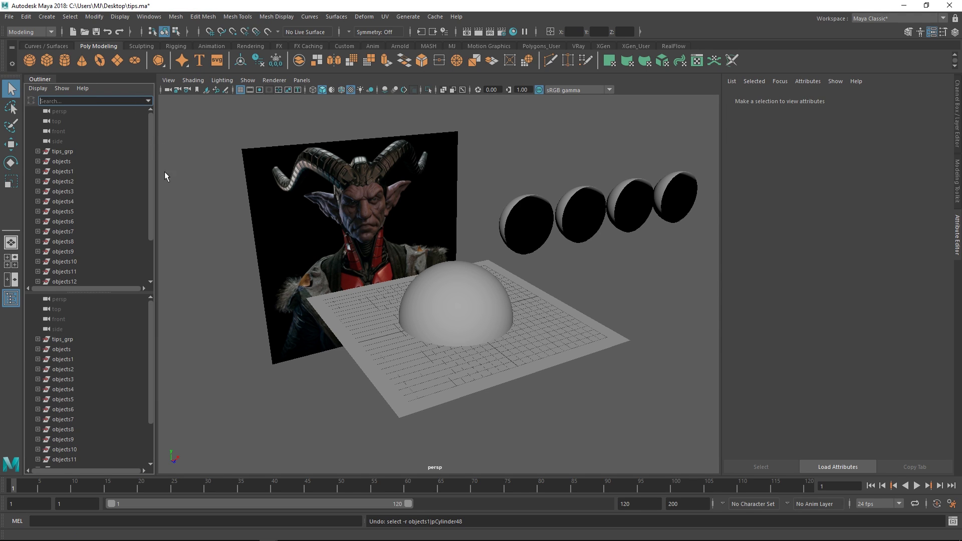
Reorder pCylinder48 directly below pCylinder1 in the objects1 group across the two Outliner panes, and undo the reordering.
scroll(113, 148, down, 1)
click(38, 142)
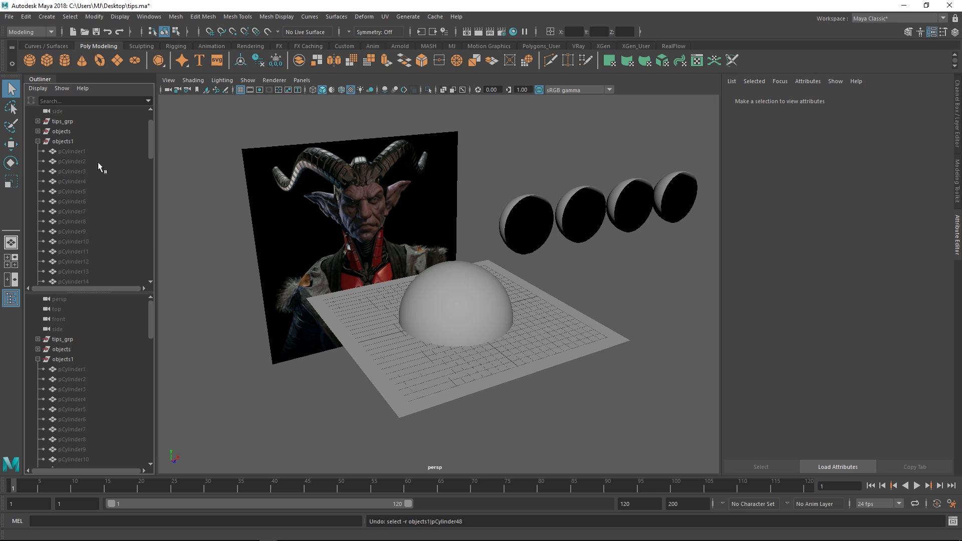
drag(149, 310, 145, 407)
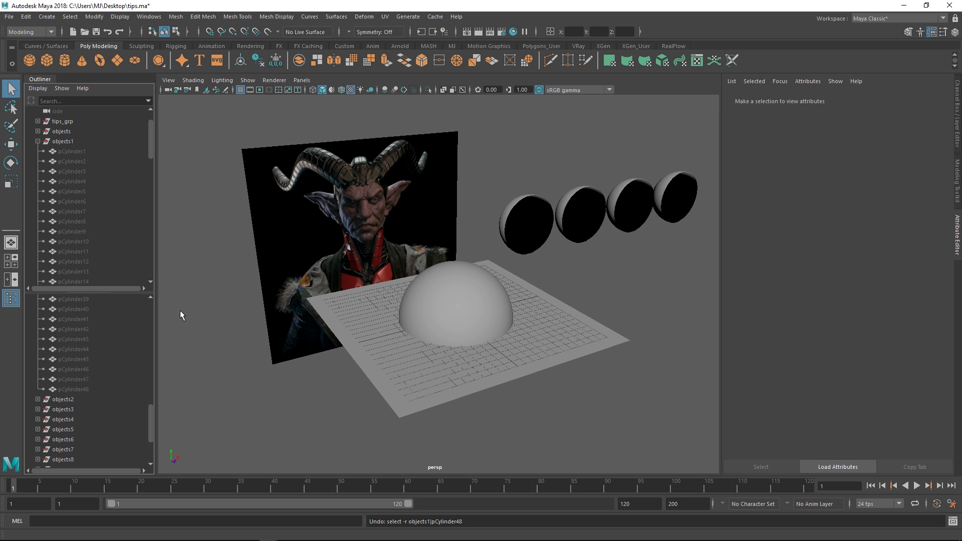
middle_drag(80, 389, 73, 156)
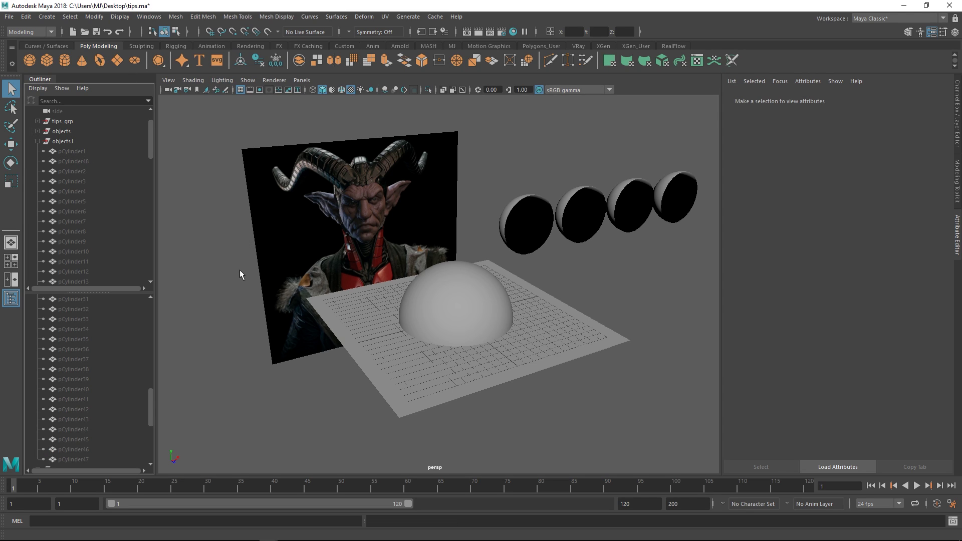
key(ctrl+z)
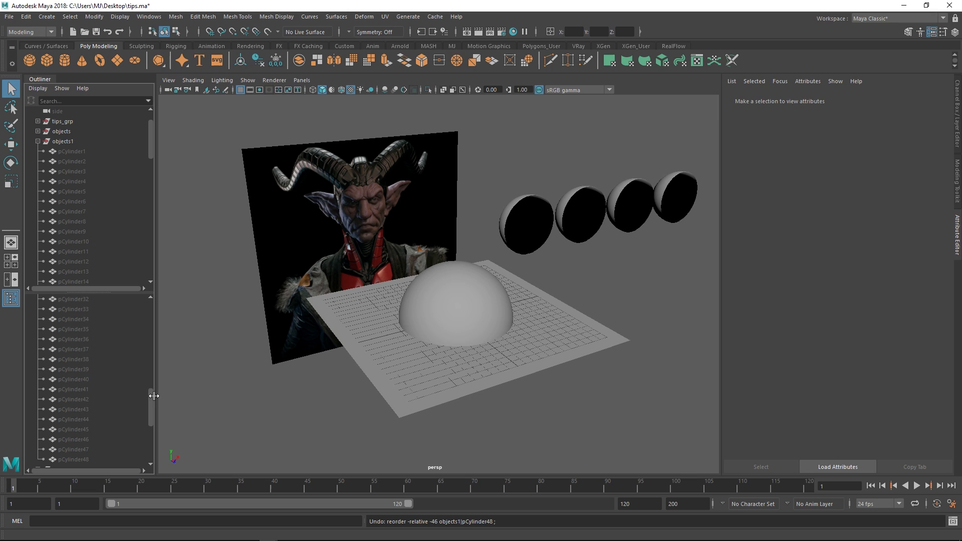
Restore the Outliner to a single pane and collapse the expanded object groups.
drag(148, 406, 133, 429)
click(38, 369)
drag(149, 374, 148, 379)
drag(100, 291, 107, 486)
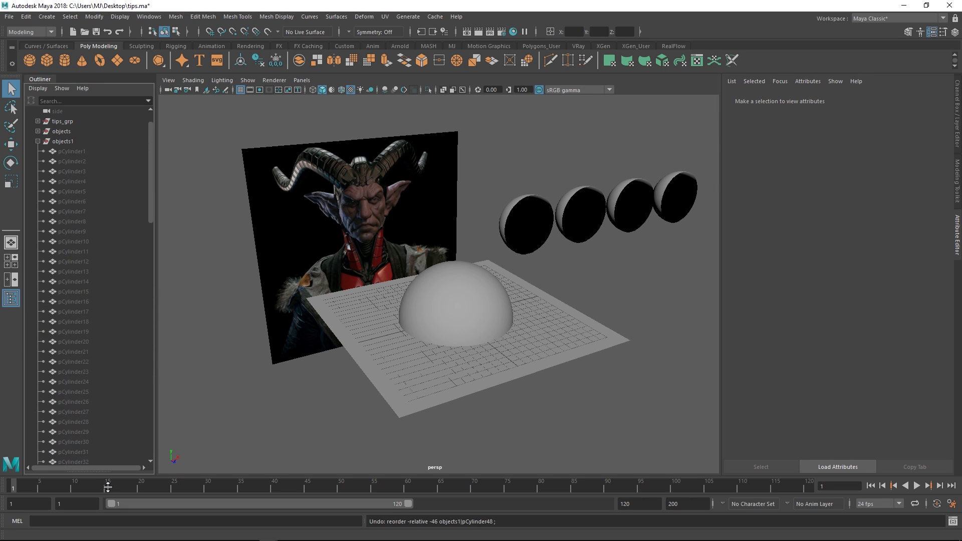
click(38, 141)
click(38, 151)
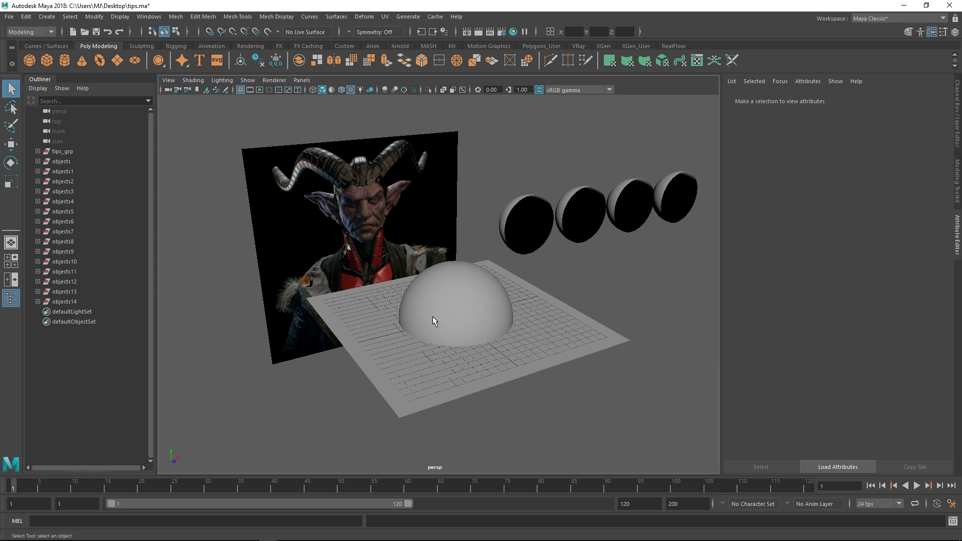
Select a patch of vertices on the front of the paint_select dome and return to object mode.
alt+middle_drag(428, 317, 418, 320)
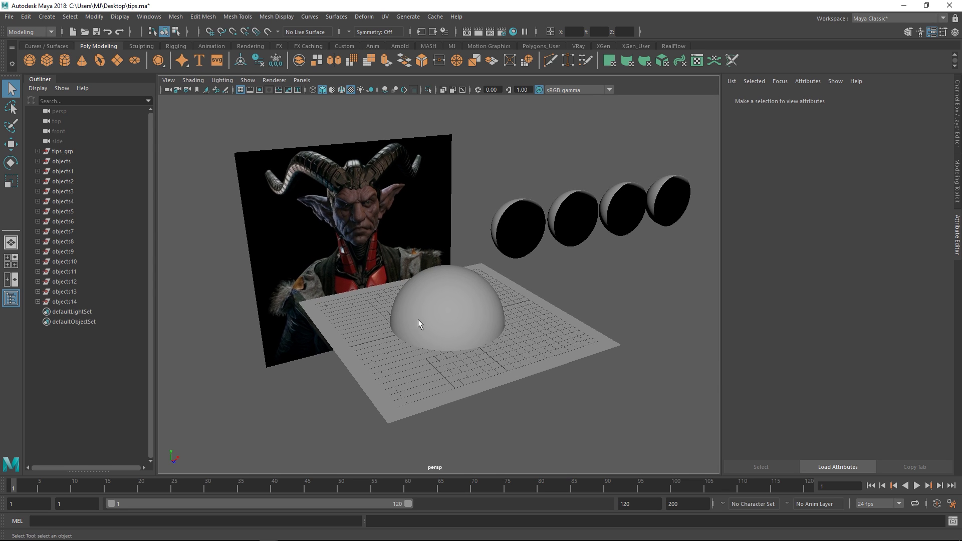
scroll(426, 293, up, 3)
click(428, 294)
scroll(428, 294, up, 3)
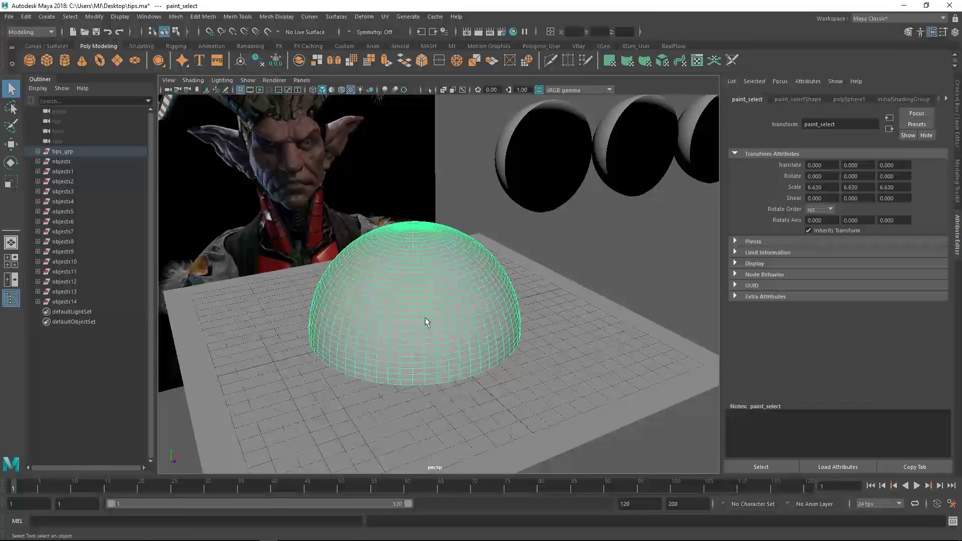
right_drag(428, 242, 391, 246)
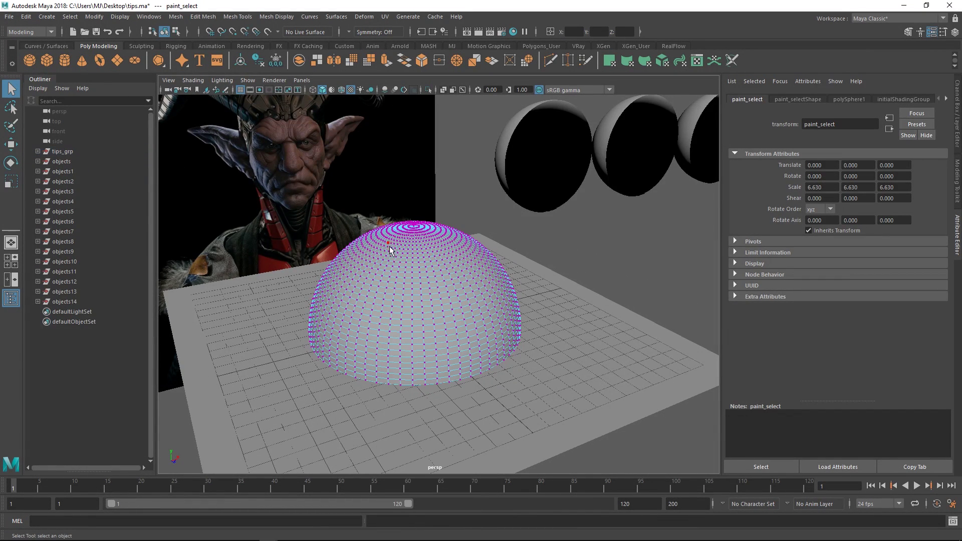
mouse_move(414, 292)
mouse_down()
mouse_move(419, 264)
mouse_move(425, 293)
mouse_move(371, 298)
mouse_move(409, 279)
mouse_move(425, 305)
mouse_move(452, 274)
mouse_move(444, 303)
mouse_move(409, 298)
mouse_up()
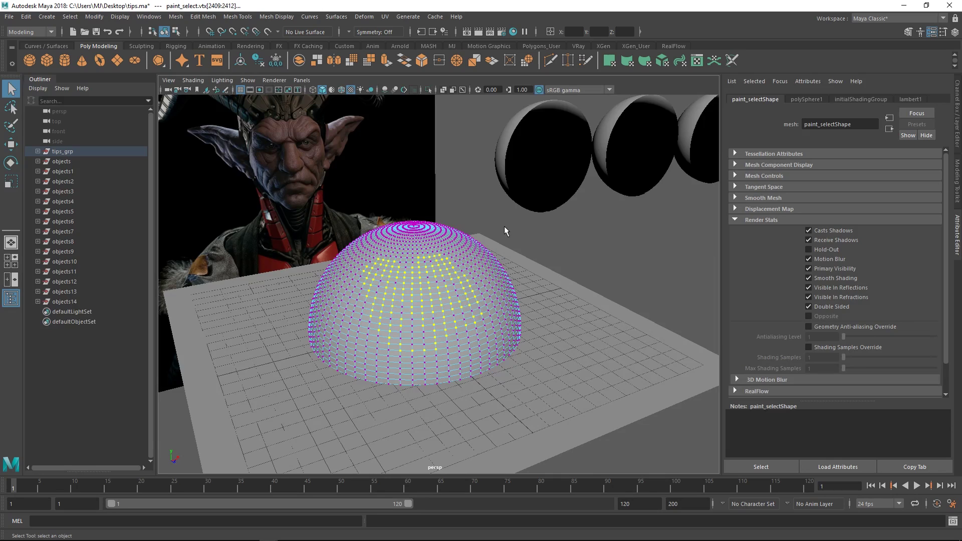
right_drag(433, 295, 481, 256)
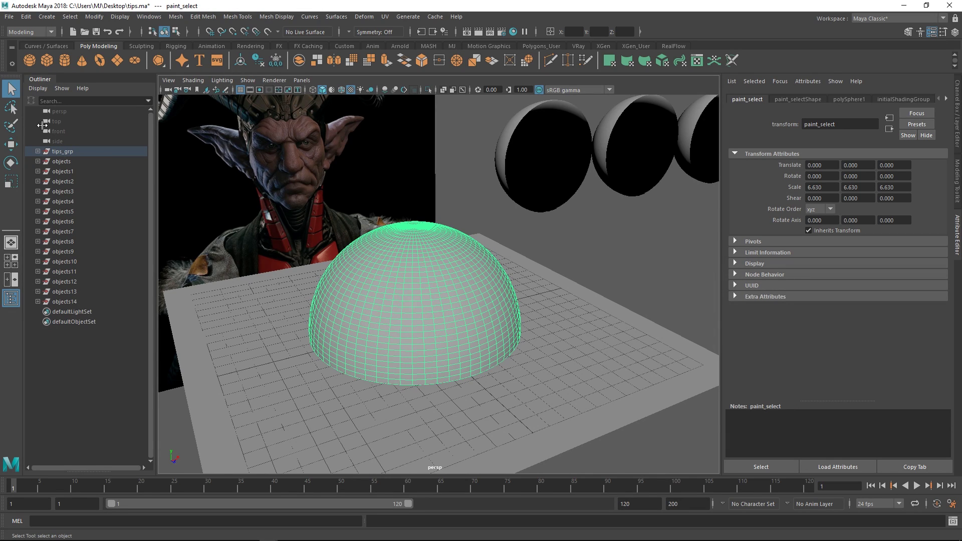
Paint a vertex selection across the paint_select dome with the Paint Selection Tool, unpaint part of it, and return to object mode.
click(11, 125)
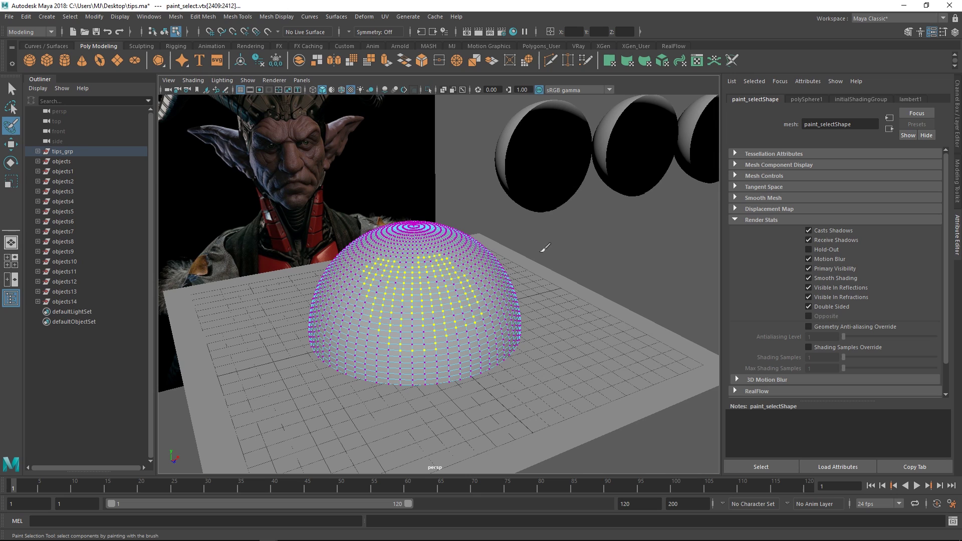
mouse_move(450, 267)
mouse_down()
mouse_move(480, 318)
mouse_move(417, 293)
mouse_move(460, 318)
mouse_move(377, 314)
mouse_move(435, 256)
mouse_move(402, 255)
mouse_move(412, 250)
mouse_move(391, 273)
mouse_move(383, 261)
mouse_move(391, 338)
mouse_move(404, 305)
mouse_move(432, 316)
mouse_move(404, 318)
mouse_move(446, 322)
mouse_up()
key(b)
alt+drag(429, 284, 458, 326)
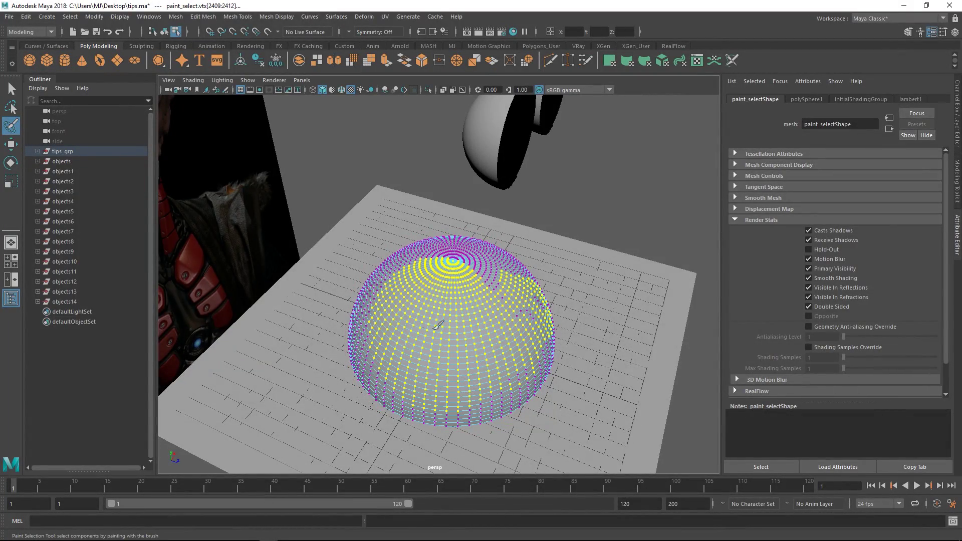
mouse_move(337, 285)
alt+mouse_down()
mouse_move(440, 279)
mouse_move(437, 307)
mouse_move(377, 273)
alt+mouse_up()
alt+drag(377, 273, 363, 341)
mouse_move(440, 268)
ctrl+mouse_down()
mouse_move(422, 248)
mouse_move(351, 346)
mouse_move(451, 330)
mouse_move(344, 270)
mouse_move(351, 359)
mouse_move(363, 286)
mouse_move(441, 273)
mouse_move(407, 308)
ctrl+mouse_up()
key(q)
key(F8)
Open the Attribute Spread Sheet, enlarge its window, and place it below the row of spheres.
alt+drag(483, 300, 424, 296)
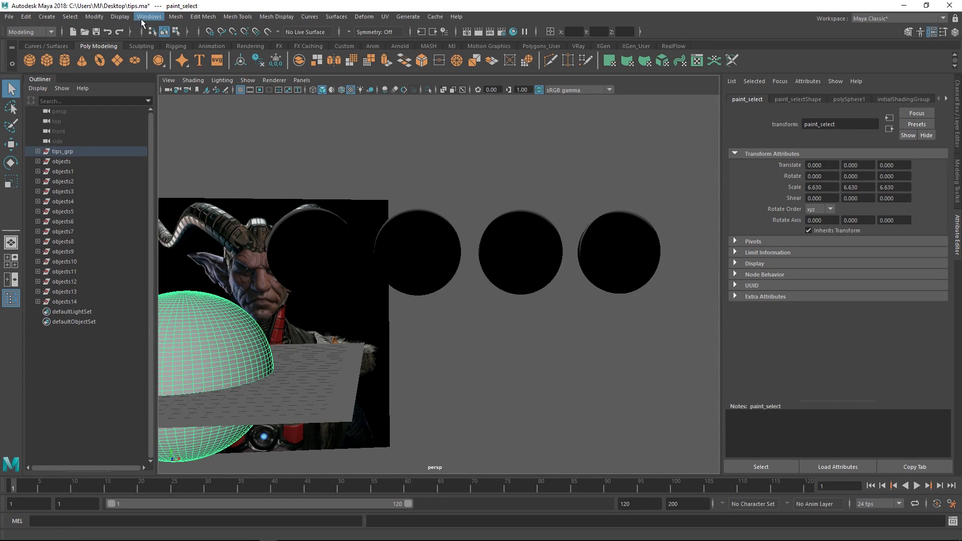
click(149, 16)
mouse_move(159, 52)
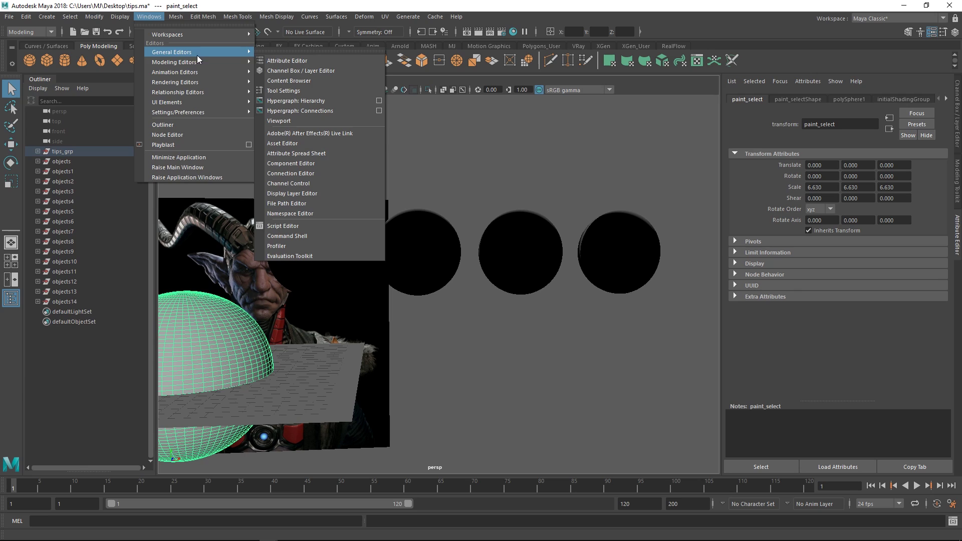
click(92, 17)
mouse_move(149, 17)
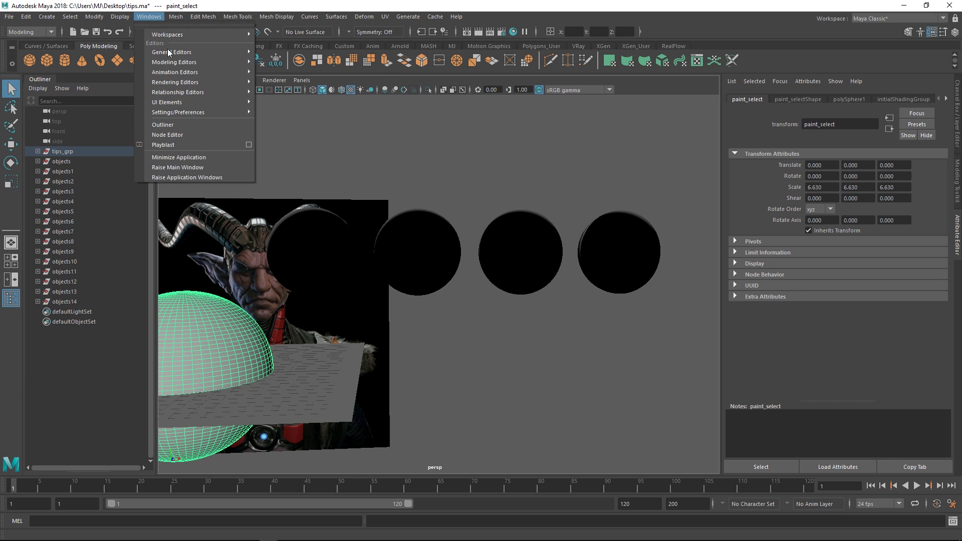
mouse_move(172, 54)
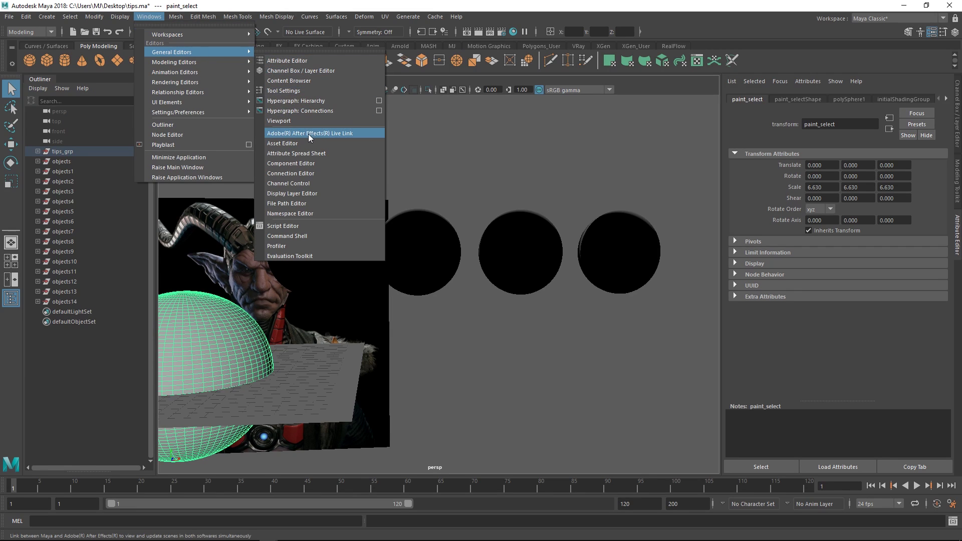
click(302, 153)
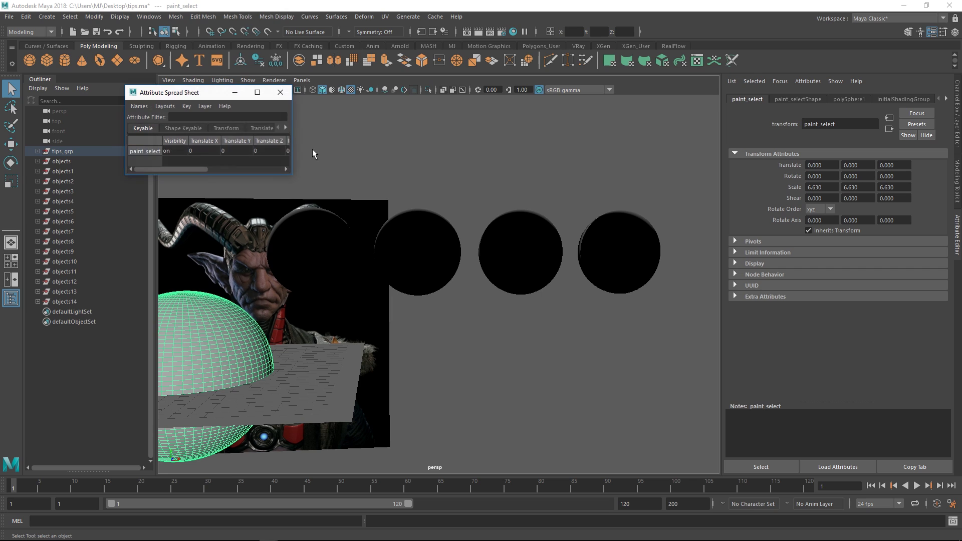
drag(228, 95, 221, 93)
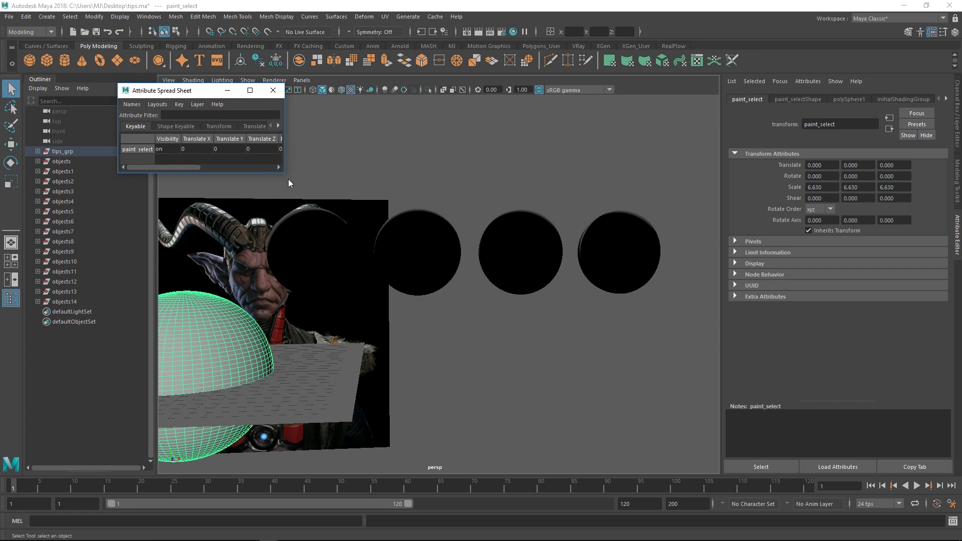
drag(288, 175, 691, 461)
drag(522, 91, 603, 289)
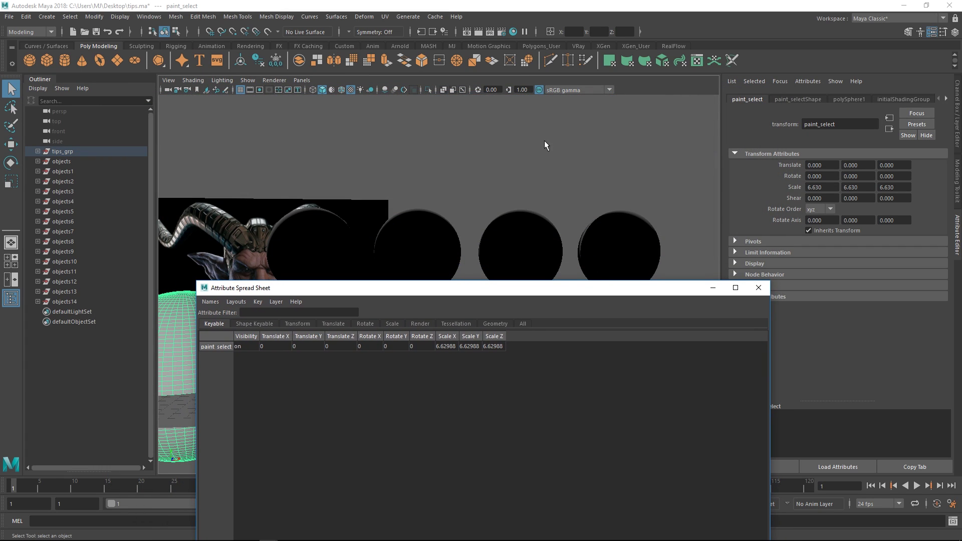
Select the four spheres paint_select1 to paint_select4 to list them together in the Attribute Spread Sheet.
click(567, 176)
scroll(567, 173, down, 4)
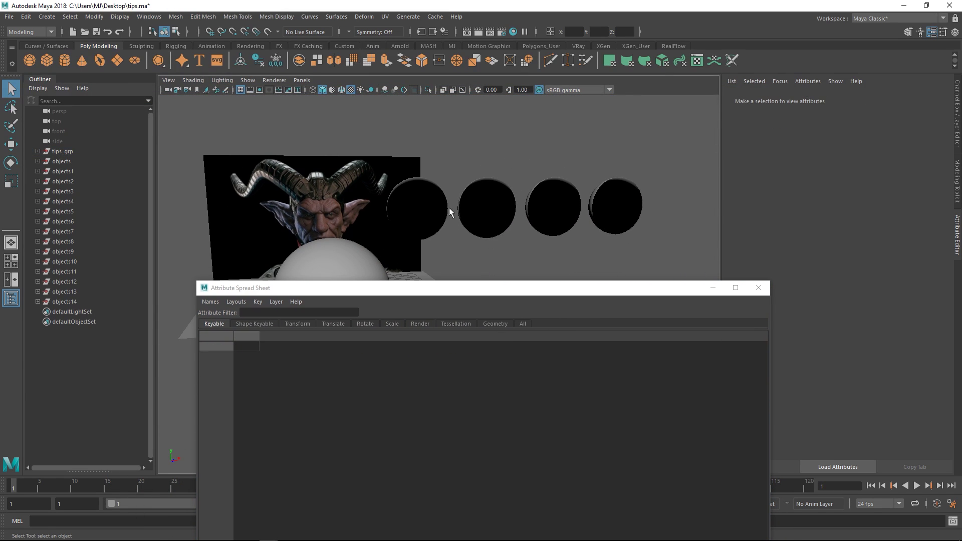
click(436, 209)
shift+click(488, 216)
shift+click(554, 210)
shift+click(620, 208)
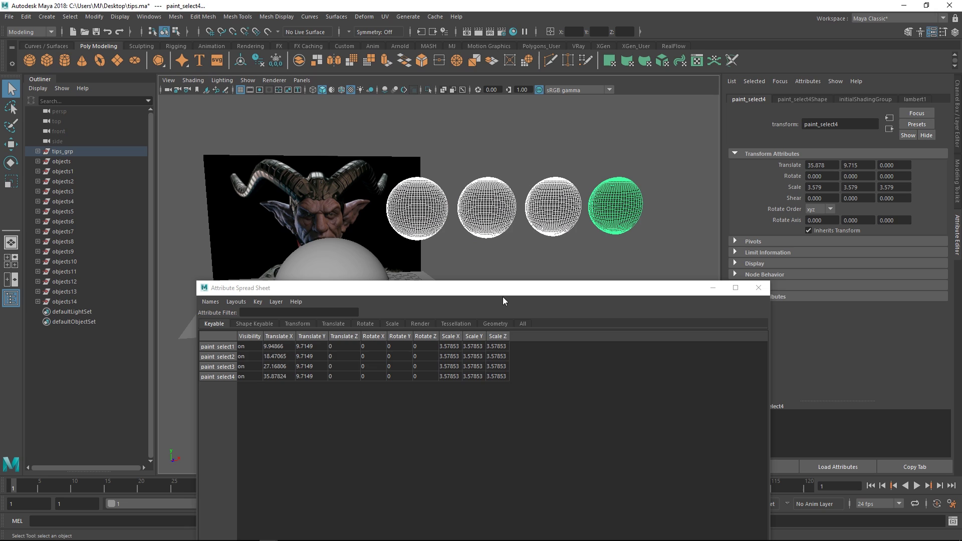
drag(503, 296, 510, 260)
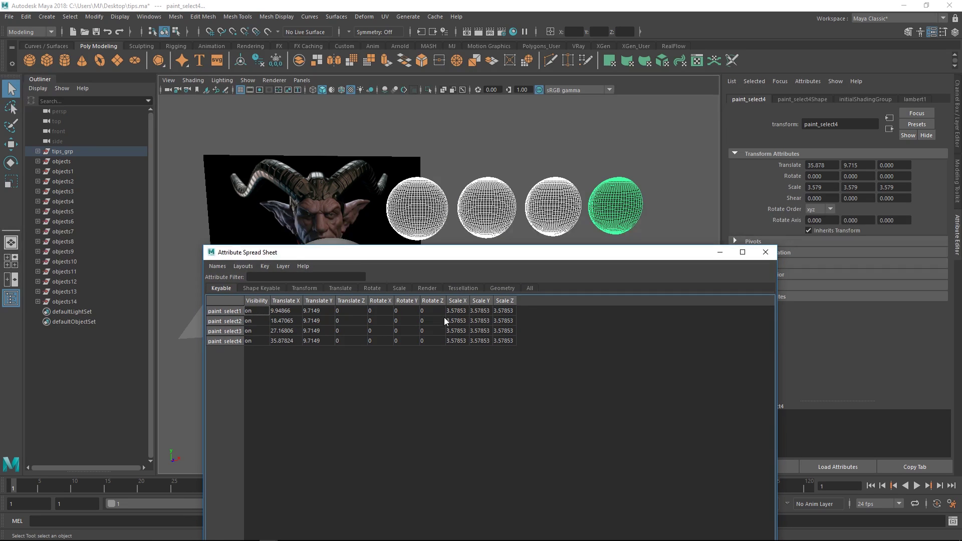
Turn off Double Sided (0) for all four spheres in the Render attributes and deselect them to inspect their surfaces.
alt+drag(473, 178, 500, 184)
click(496, 163)
key(ctrl+z)
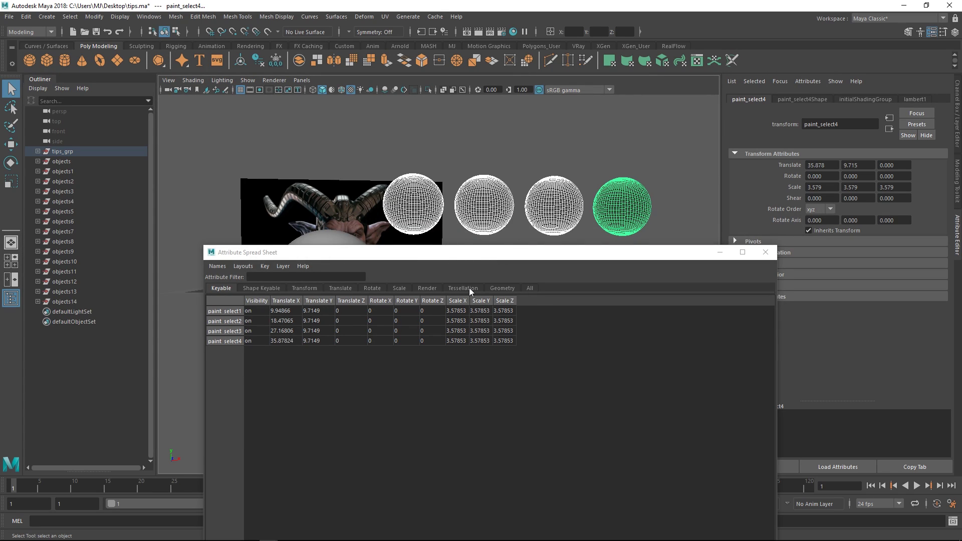
click(426, 287)
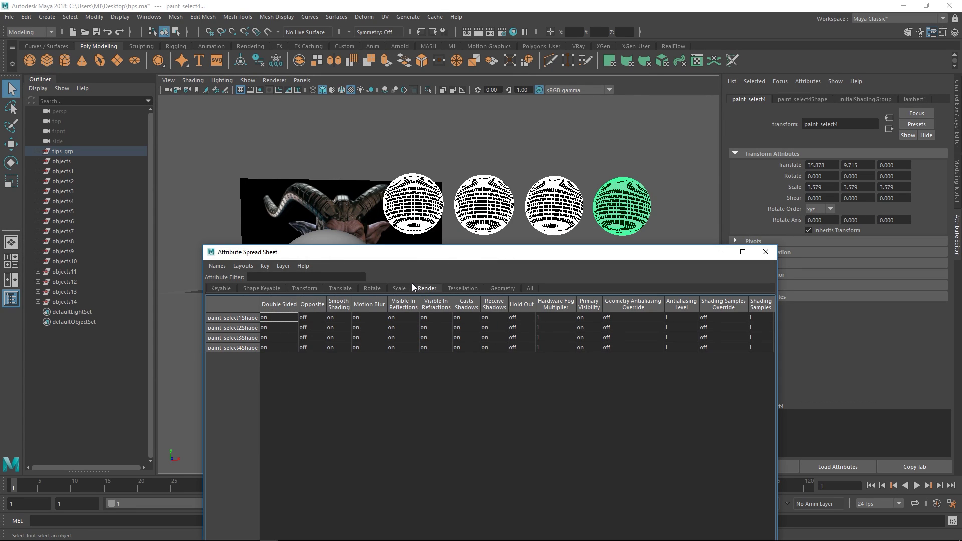
click(279, 304)
text(0)
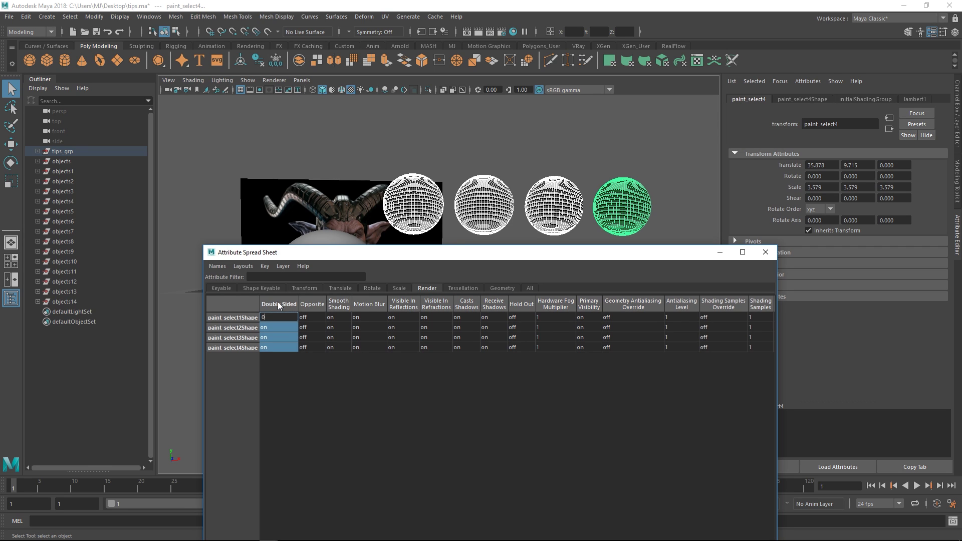
key(Return)
click(539, 161)
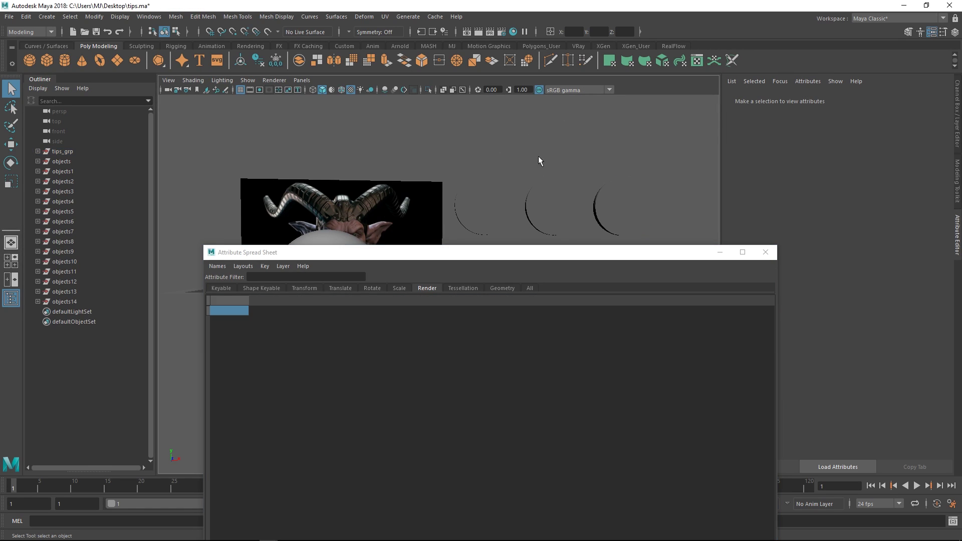
alt+drag(539, 160, 508, 207)
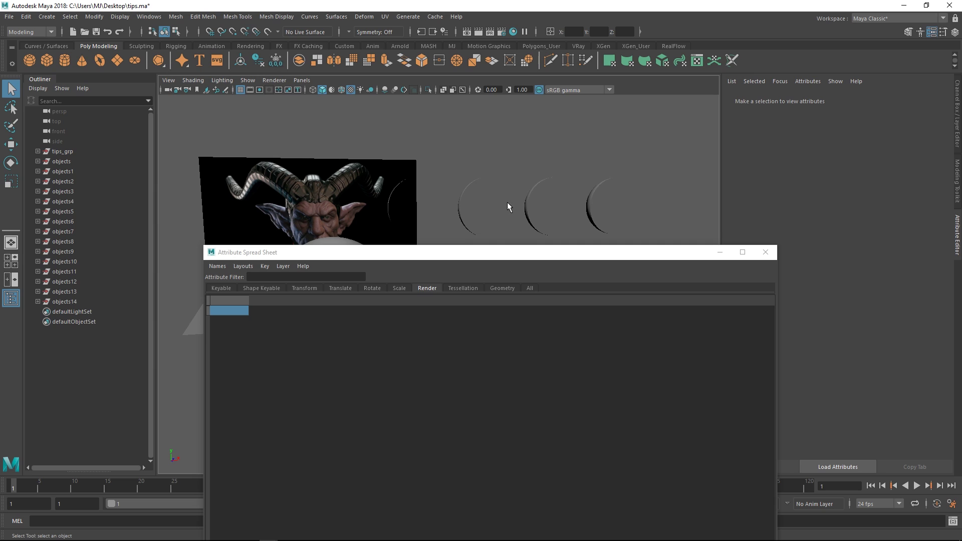
Reselect the four spheres, set Double Sided back to 1 for all of them, and deselect them to inspect the shading.
key(ctrl+z)
click(279, 304)
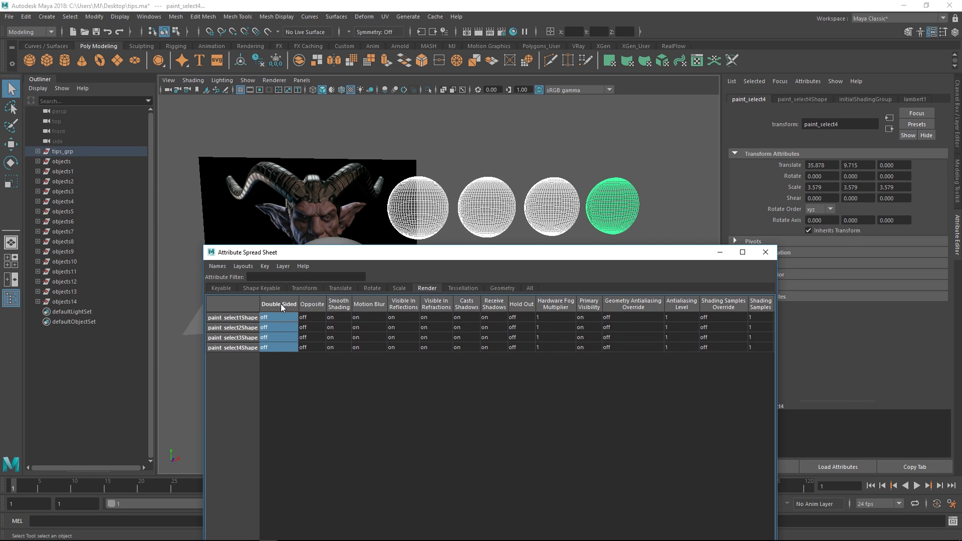
text(1)
key(Return)
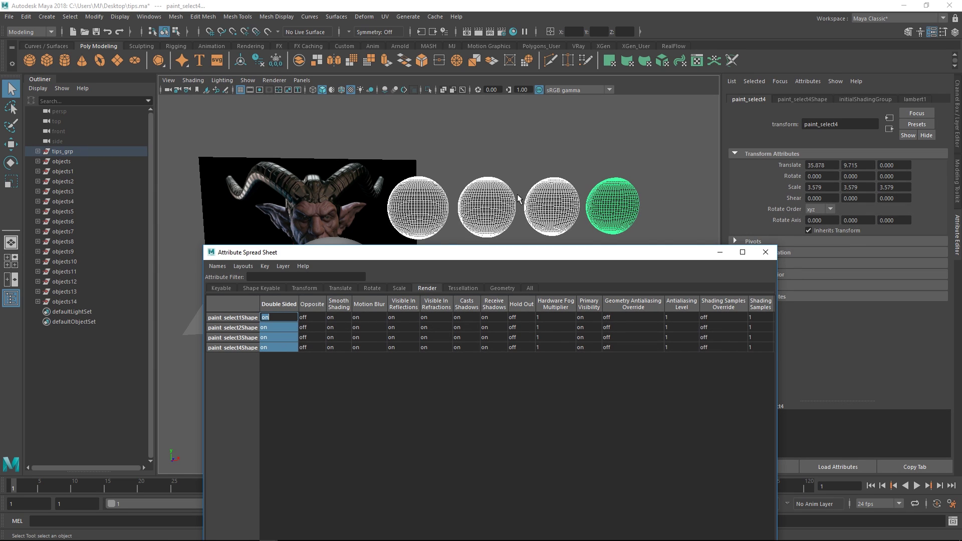
alt+drag(518, 198, 569, 206)
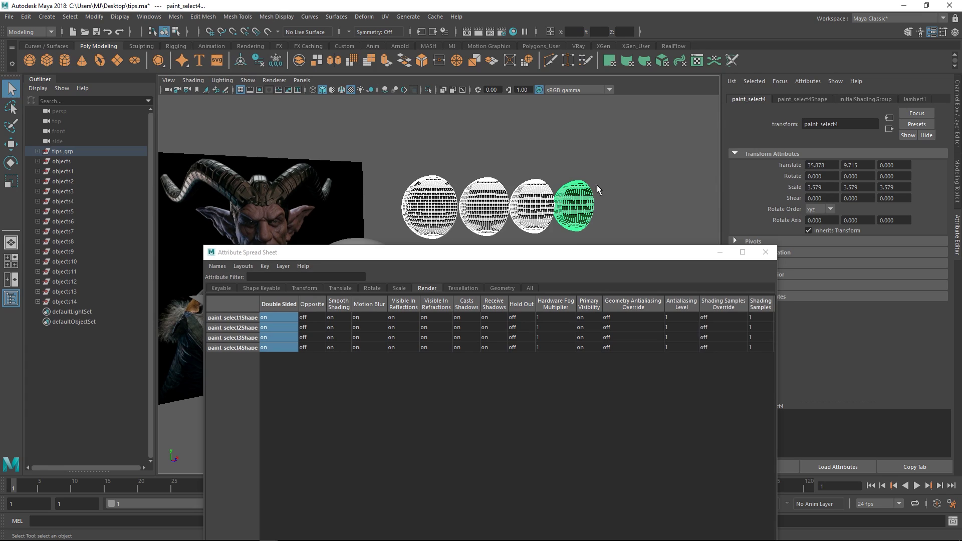
drag(604, 175, 456, 195)
click(247, 80)
click(250, 83)
alt+drag(606, 203, 566, 205)
alt+middle_drag(567, 205, 567, 175)
click(635, 158)
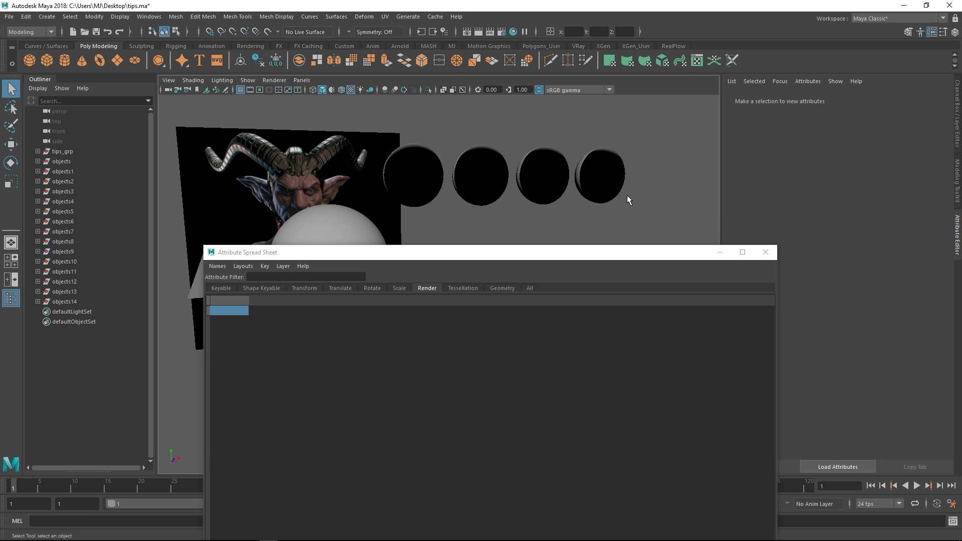
alt+drag(627, 195, 615, 220)
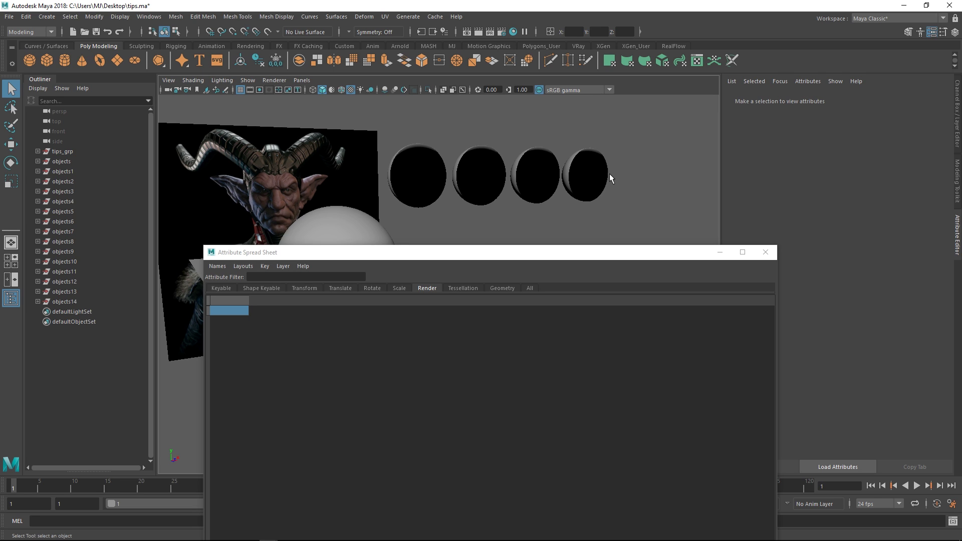
Select the four spheres again and move the Attribute Spread Sheet window slightly up and across beneath them.
click(597, 183)
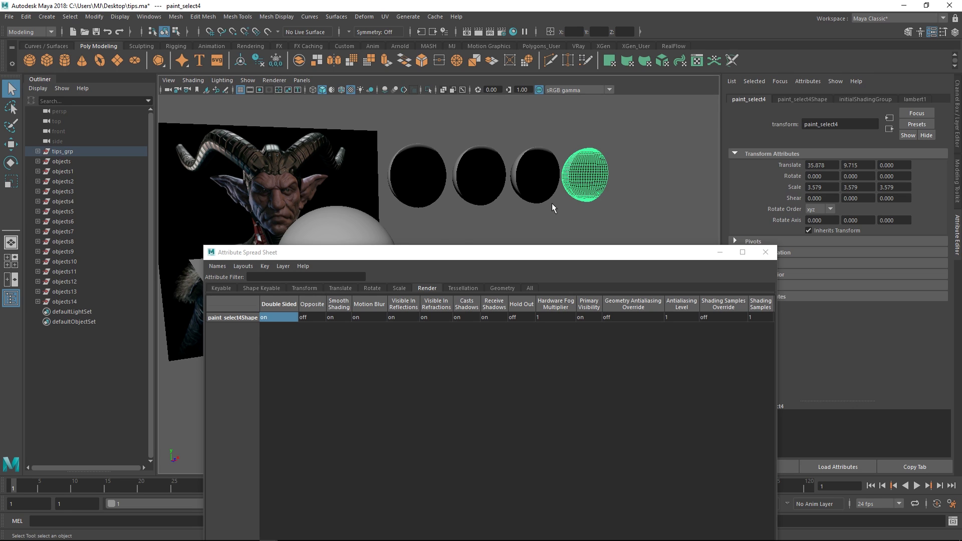
drag(419, 257, 419, 247)
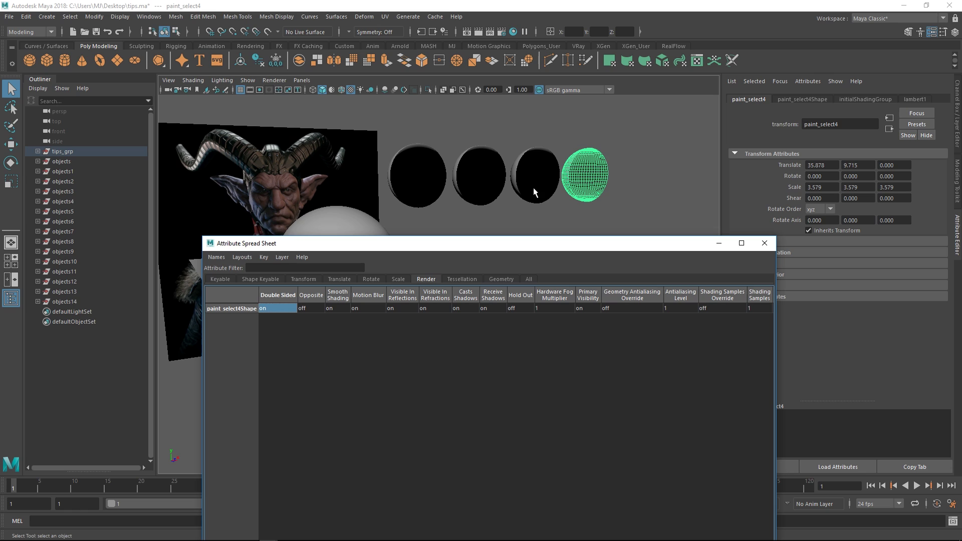
drag(618, 135, 439, 182)
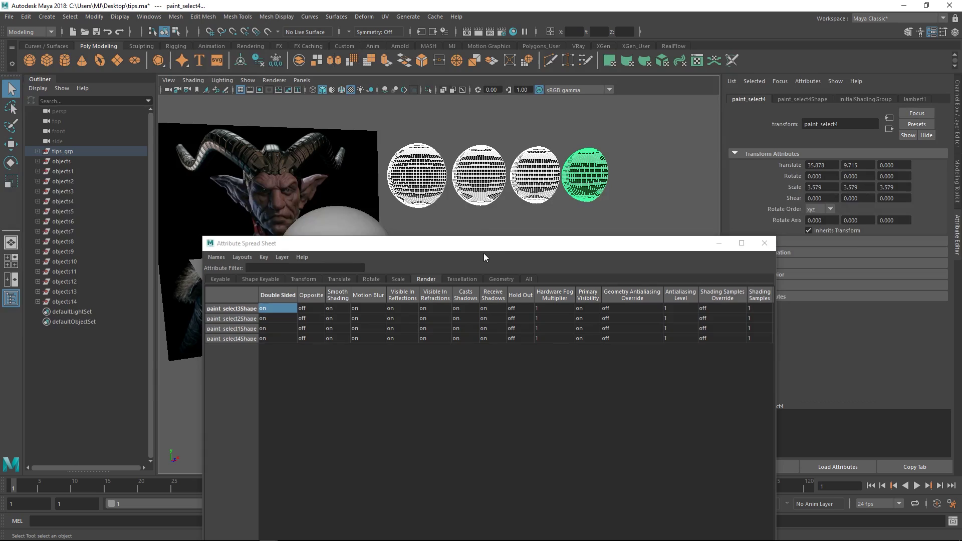
drag(515, 250, 521, 232)
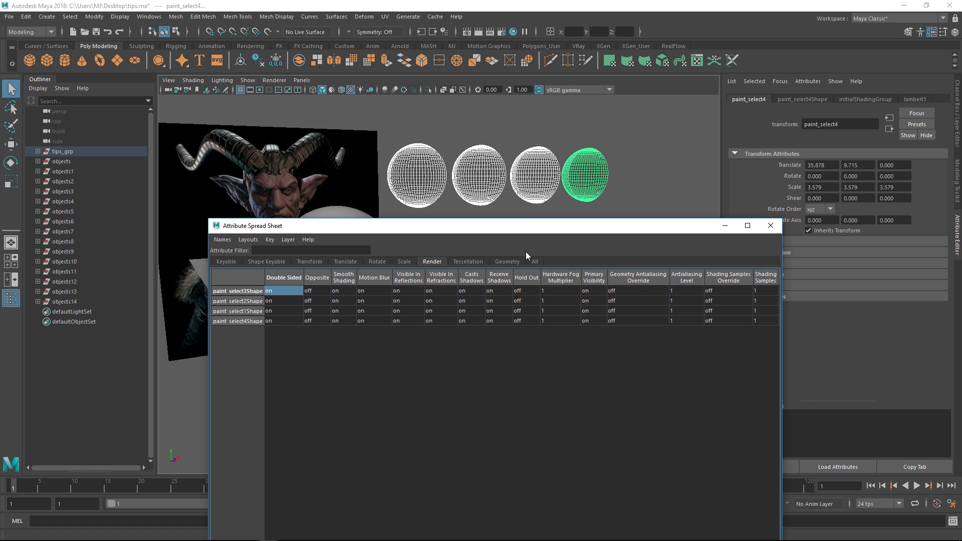
drag(528, 226, 538, 226)
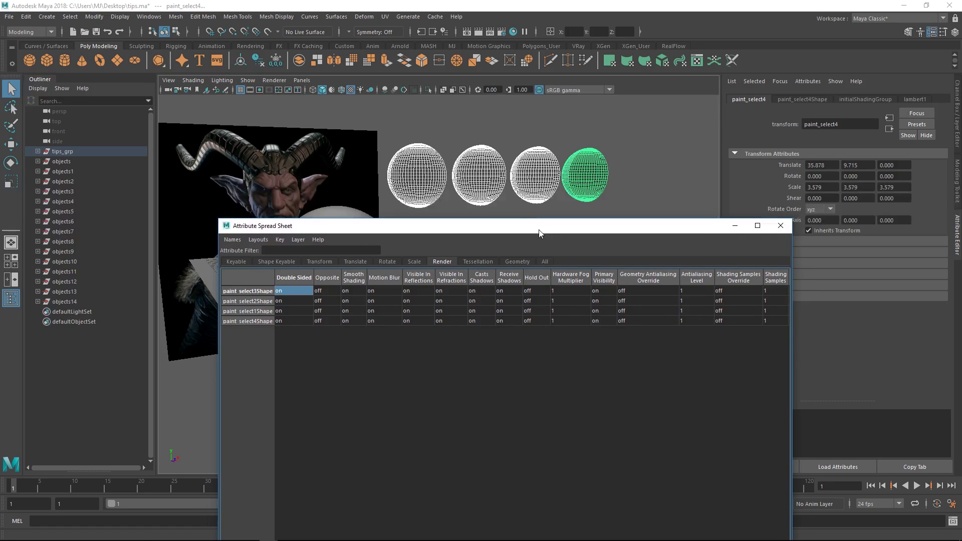
Try to set Casts Shadows to 0 for the paint_select2 shape only.
click(479, 302)
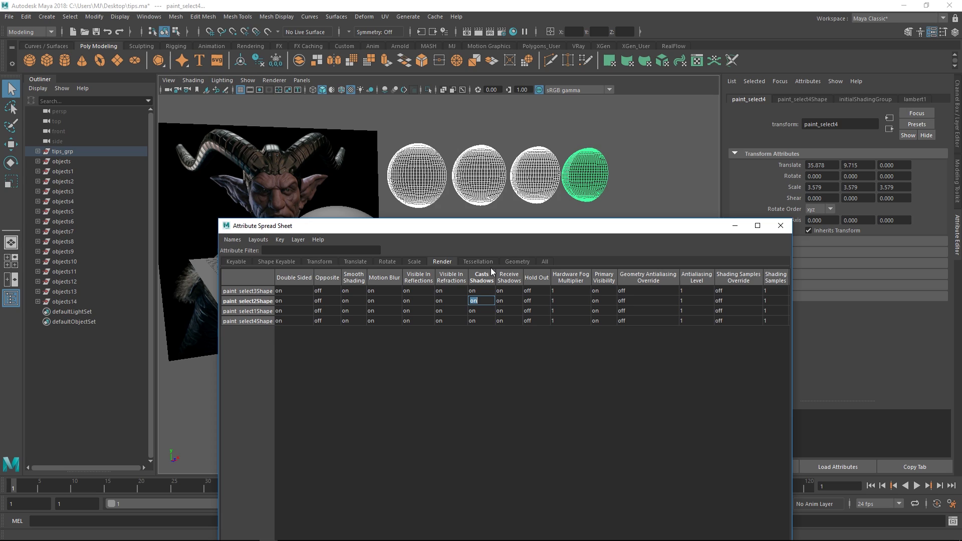
text(0)
key(Return)
Set the whole row of Render attributes to 0 for paint_select4, compare it with the other spheres, and close the Attribute Spread Sheet.
click(591, 177)
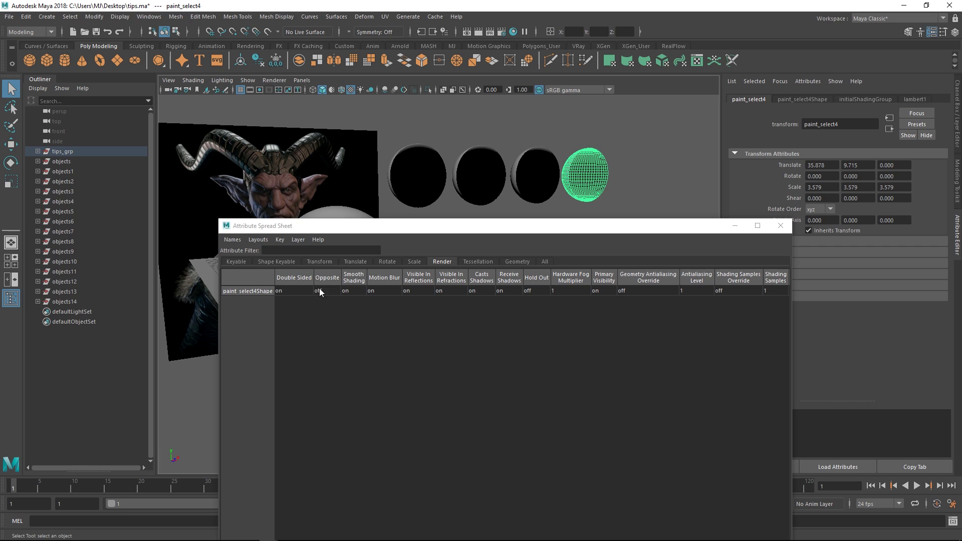
click(255, 294)
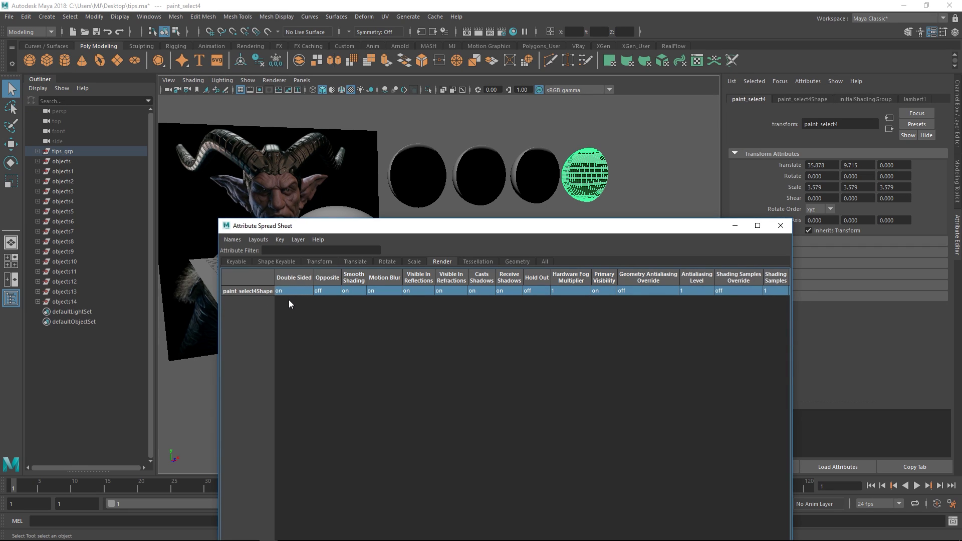
text(0)
key(Return)
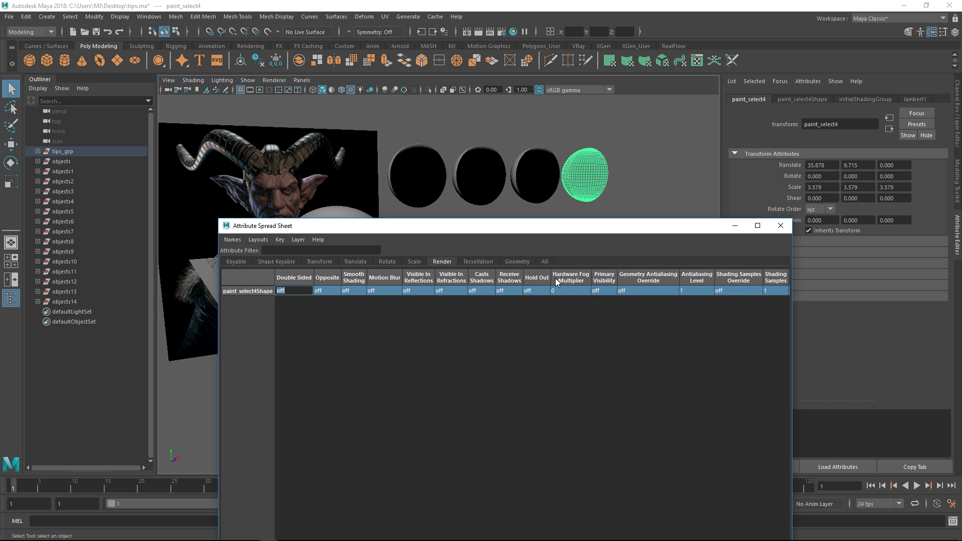
drag(588, 157, 417, 182)
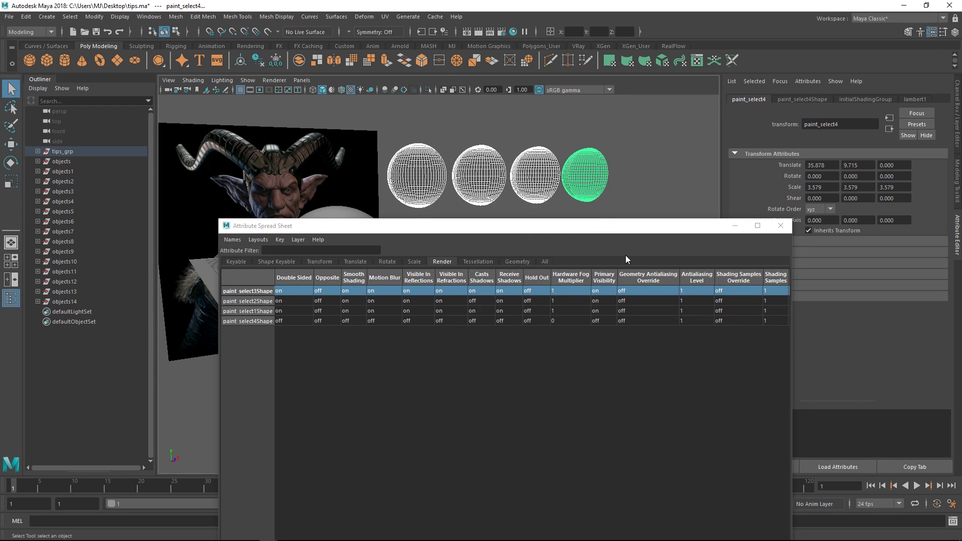
click(639, 192)
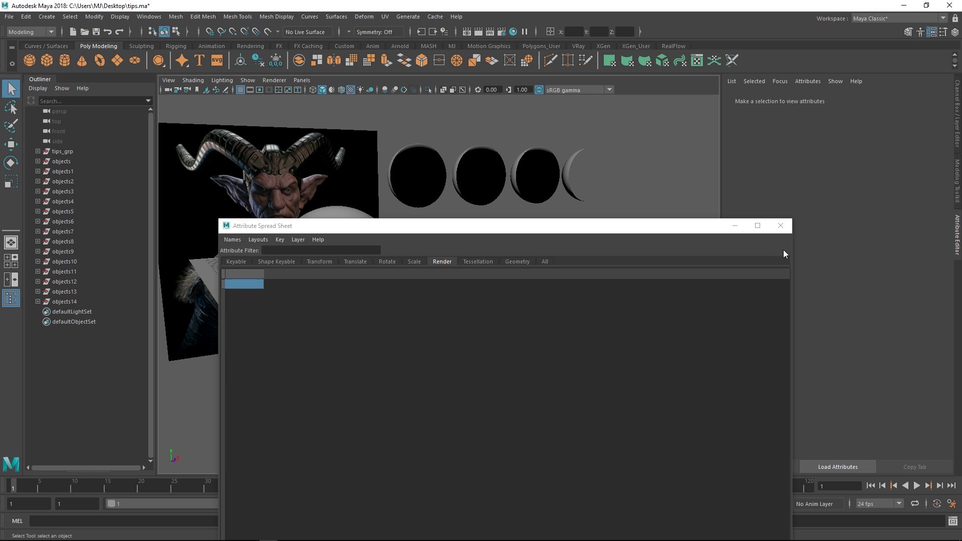
click(780, 225)
Examine the demon image plane, dome and spheres from different angles and distances in the perspective view.
alt+drag(652, 215, 504, 223)
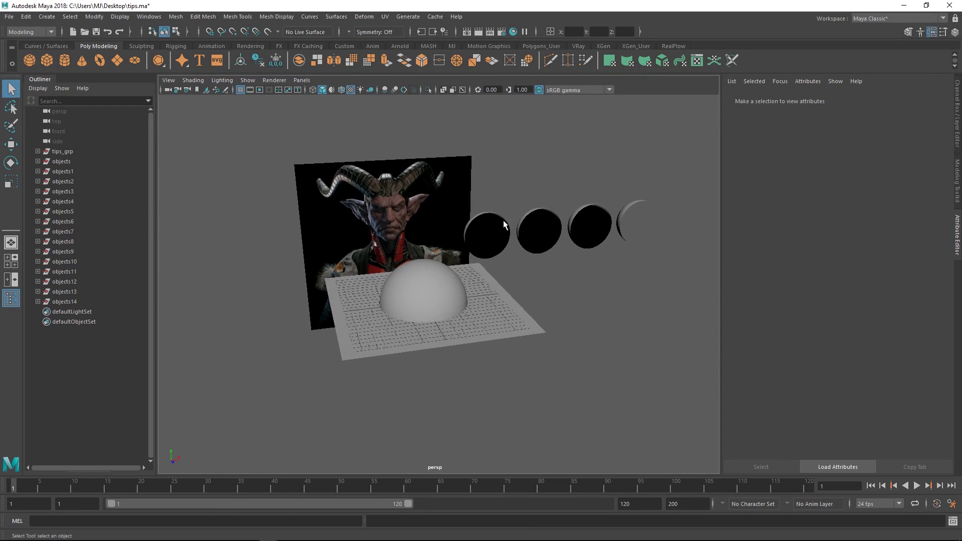
alt+middle_drag(426, 220, 488, 288)
alt+drag(487, 288, 451, 284)
alt+middle_drag(471, 284, 467, 244)
alt+right_drag(467, 244, 477, 272)
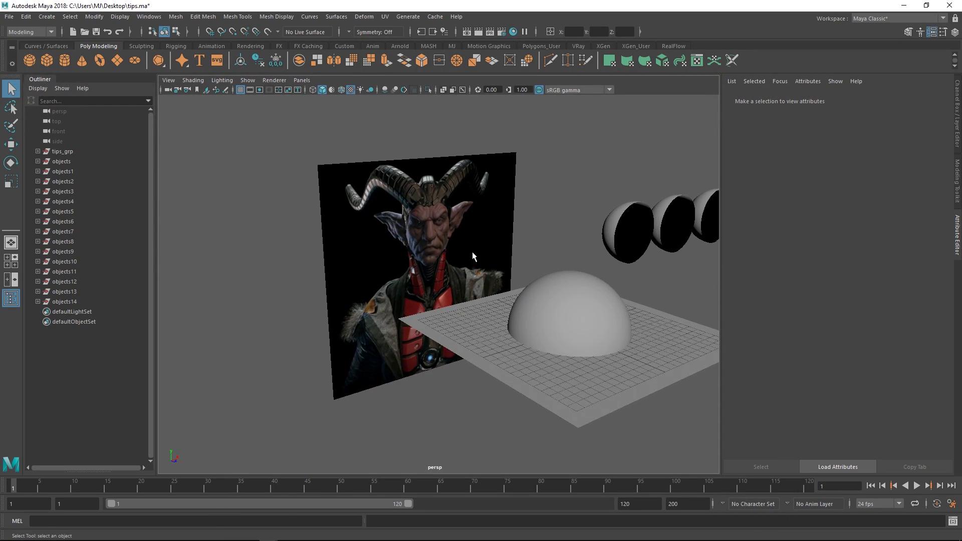
alt+middle_drag(461, 257, 419, 259)
alt+right_drag(441, 262, 437, 255)
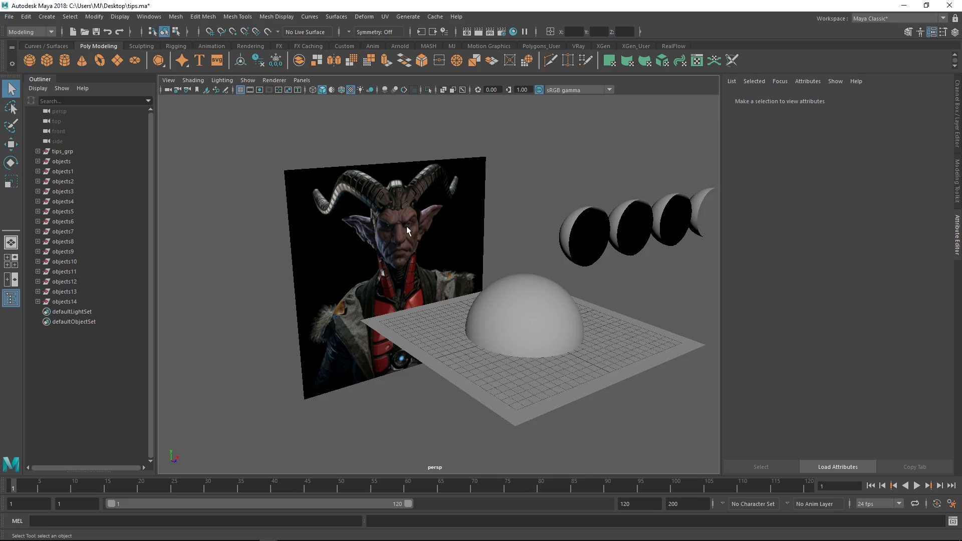
alt+middle_drag(407, 226, 386, 239)
alt+drag(388, 294, 405, 293)
alt+middle_drag(405, 293, 414, 262)
alt+drag(414, 262, 454, 285)
alt+middle_drag(454, 285, 456, 307)
alt+right_drag(373, 232, 449, 319)
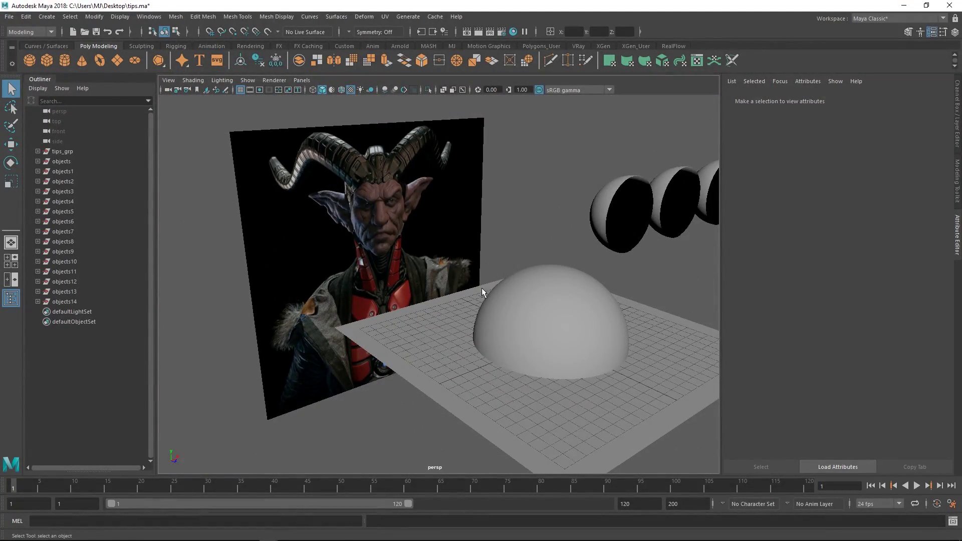
alt+right_drag(482, 288, 367, 158)
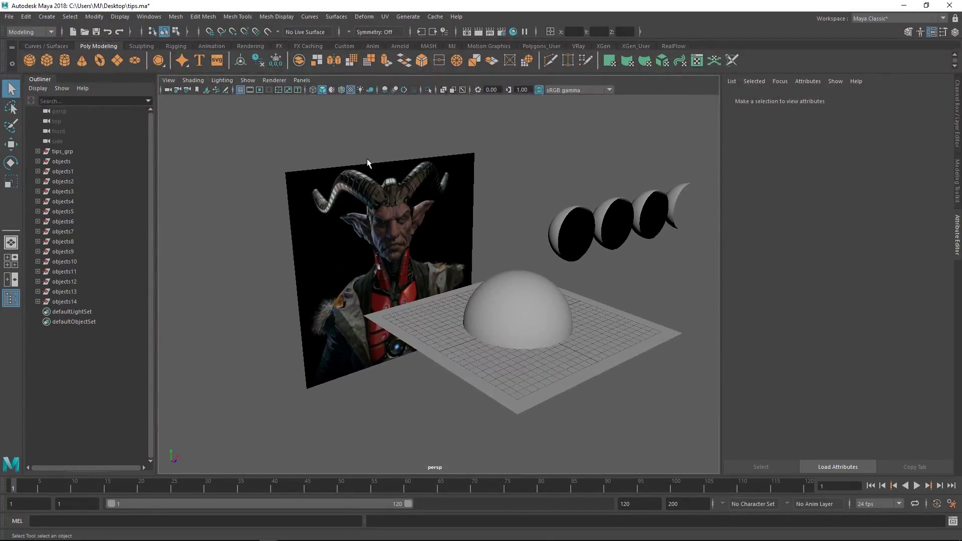
Look through the zoom_cam camera in the viewport.
click(302, 80)
mouse_move(326, 93)
click(420, 101)
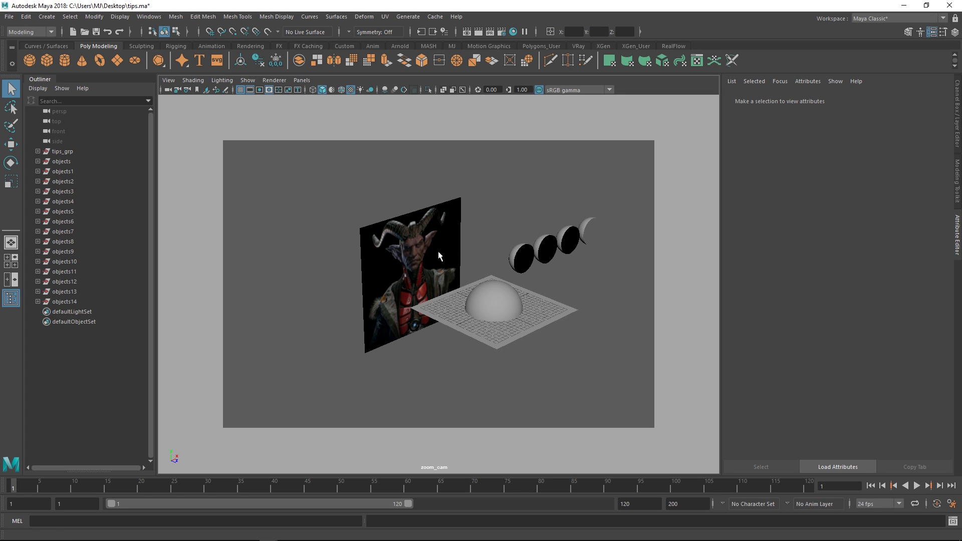
Shift the zoom_cam image across the viewport and back with 2D Pan/Zoom, leaving the camera itself in place.
alt+right_drag(439, 256, 467, 277)
key(backslash)
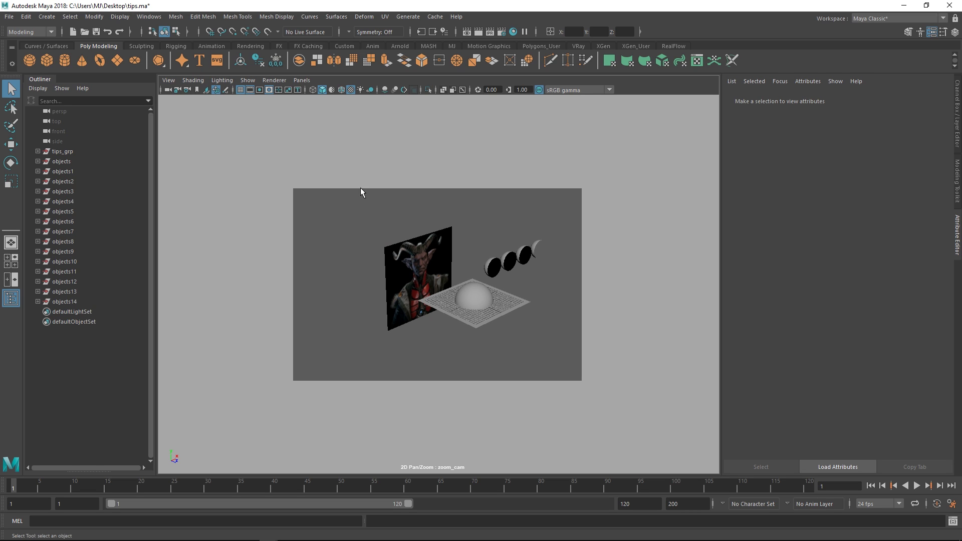
middle_drag(416, 269, 358, 248)
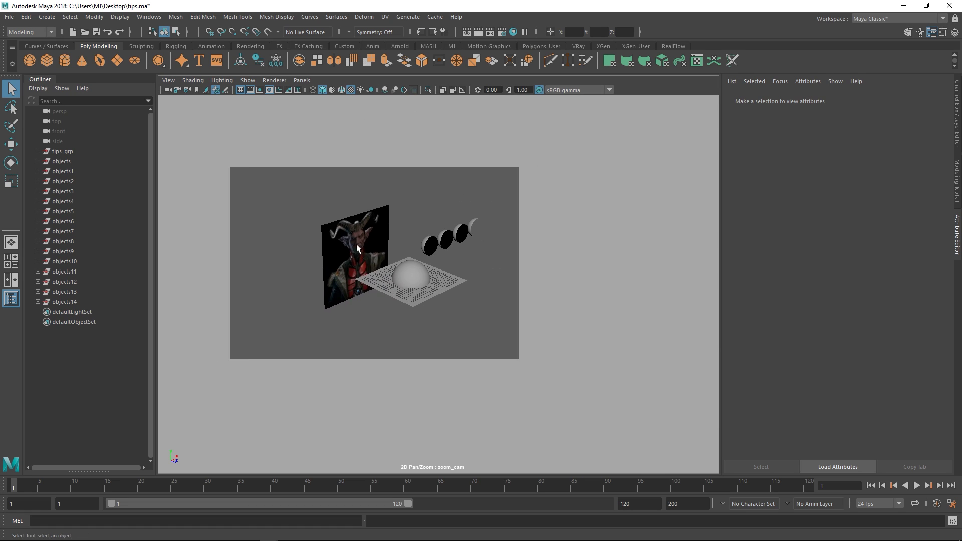
drag(397, 244, 398, 244)
click(410, 213)
middle_drag(383, 202, 441, 236)
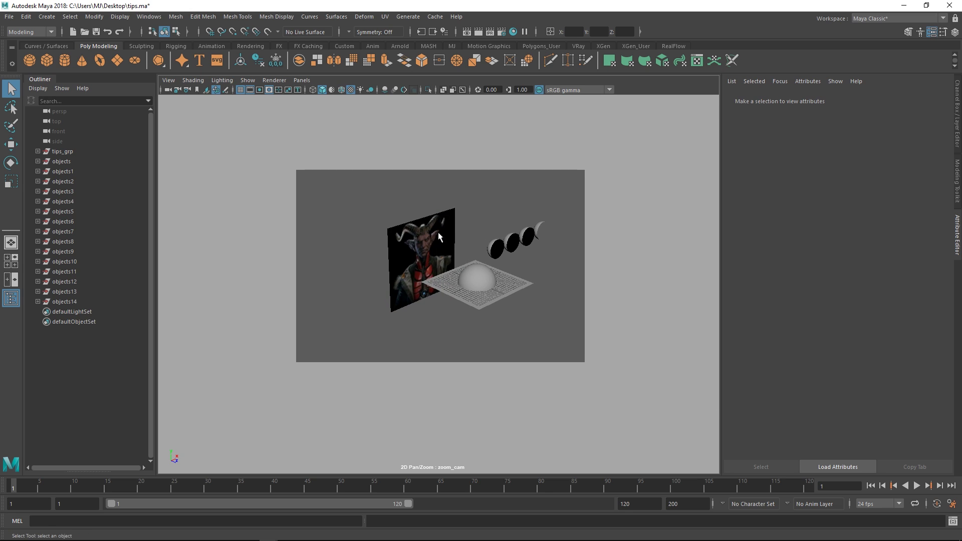
Examine the cloak, dome and demon's face up close through zoom_cam with 2D zoom, and pull back to the head and shoulders.
right_drag(415, 230, 661, 441)
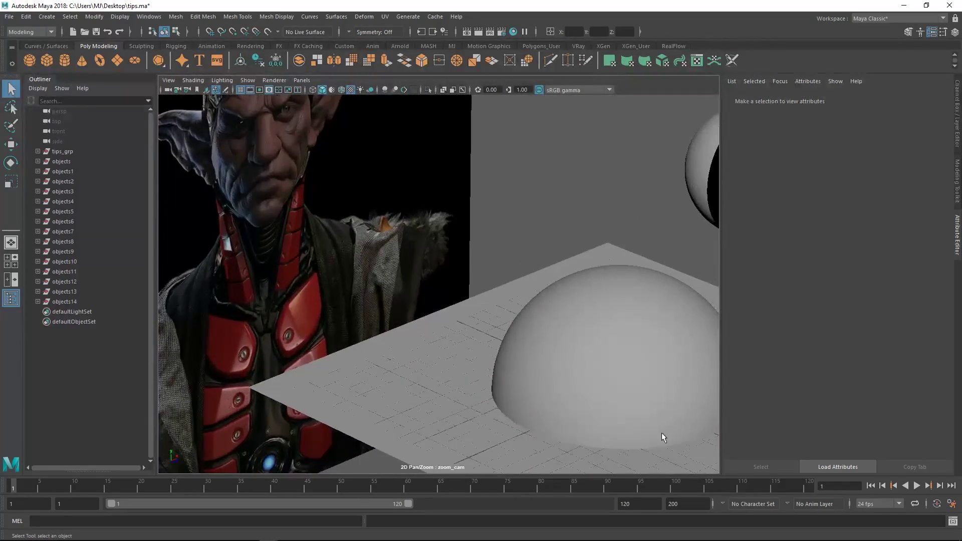
right_drag(542, 320, 551, 368)
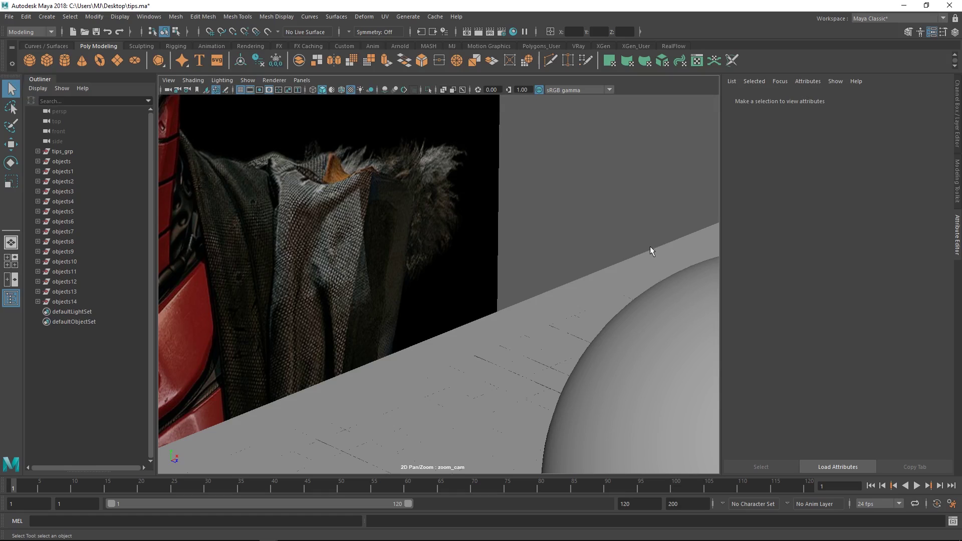
right_drag(666, 356, 441, 245)
middle_drag(440, 246, 501, 275)
right_drag(501, 276, 411, 289)
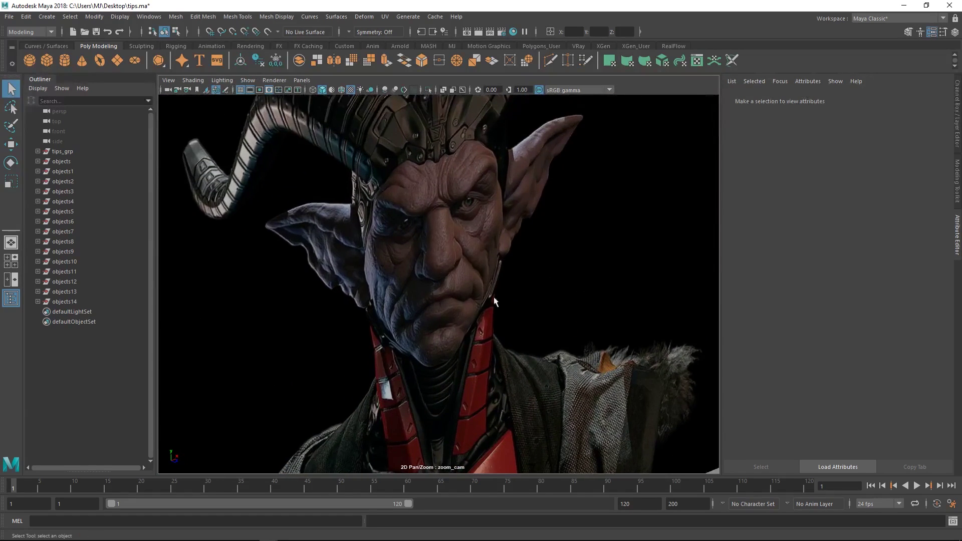
right_drag(494, 297, 556, 330)
right_drag(452, 263, 551, 321)
right_drag(438, 243, 572, 329)
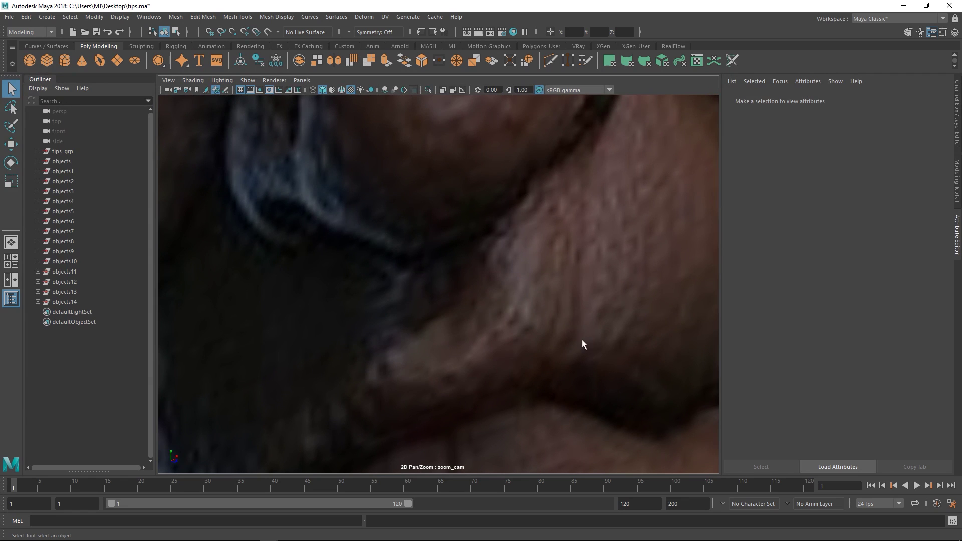
scroll(559, 274, down, 10)
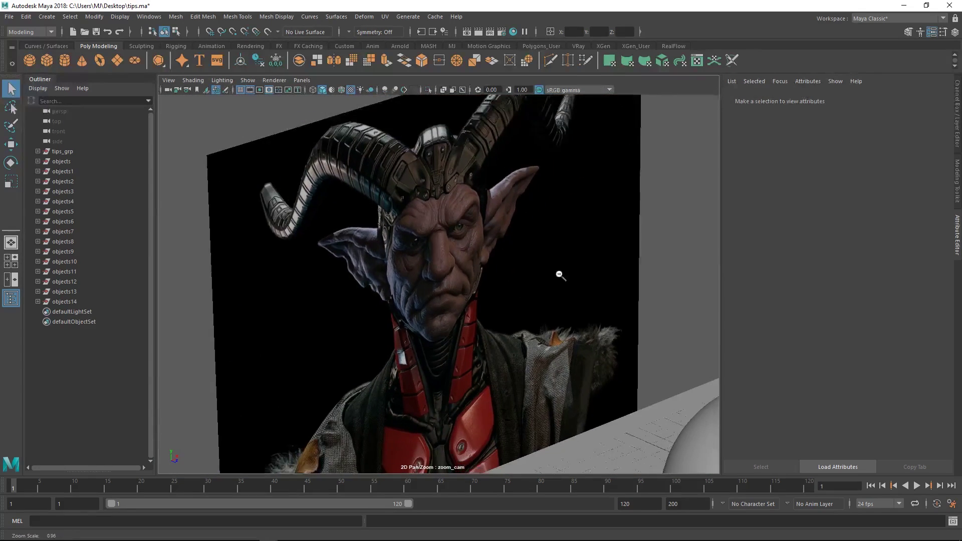
Examine the whole scene, the spheres and the demon's face through zoom_cam with 2D Pan/Zoom, and pull back to the overview.
right_drag(559, 275, 419, 189)
middle_drag(547, 264, 505, 241)
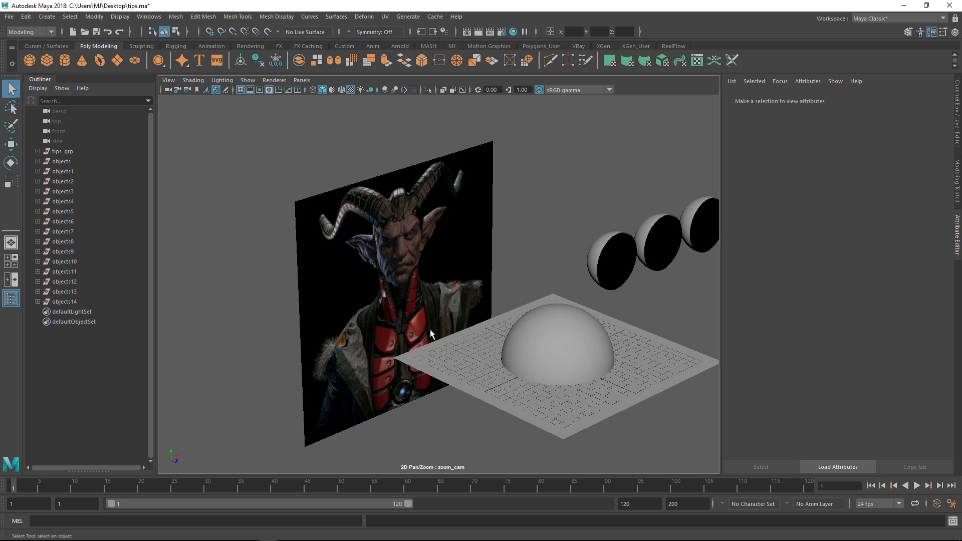
scroll(610, 373, up, 10)
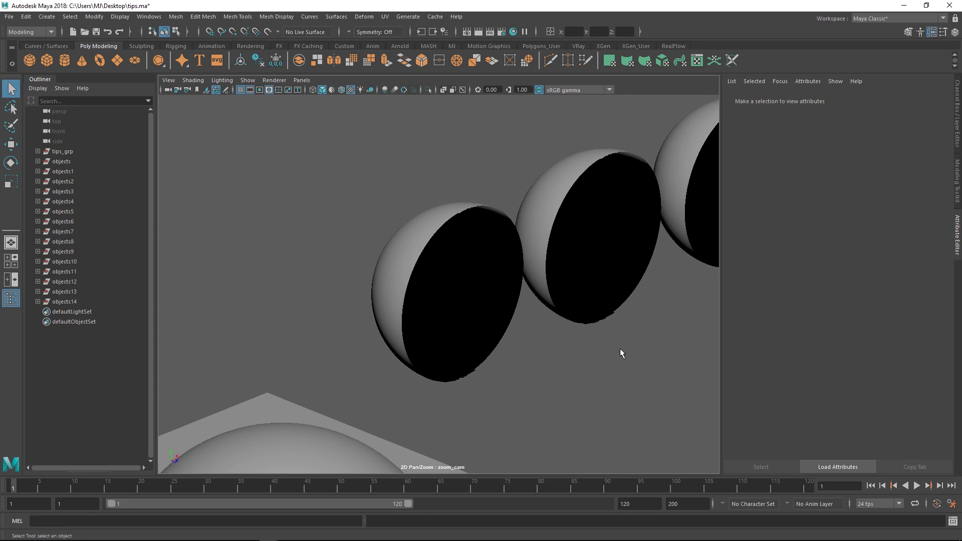
middle_drag(340, 372, 681, 287)
middle_drag(300, 281, 476, 326)
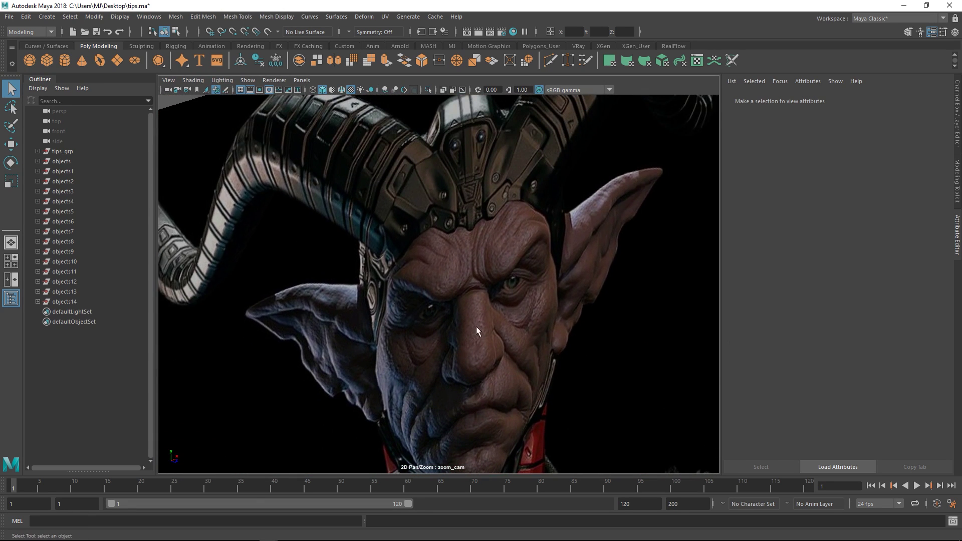
right_drag(476, 326, 664, 382)
scroll(476, 360, down, 8)
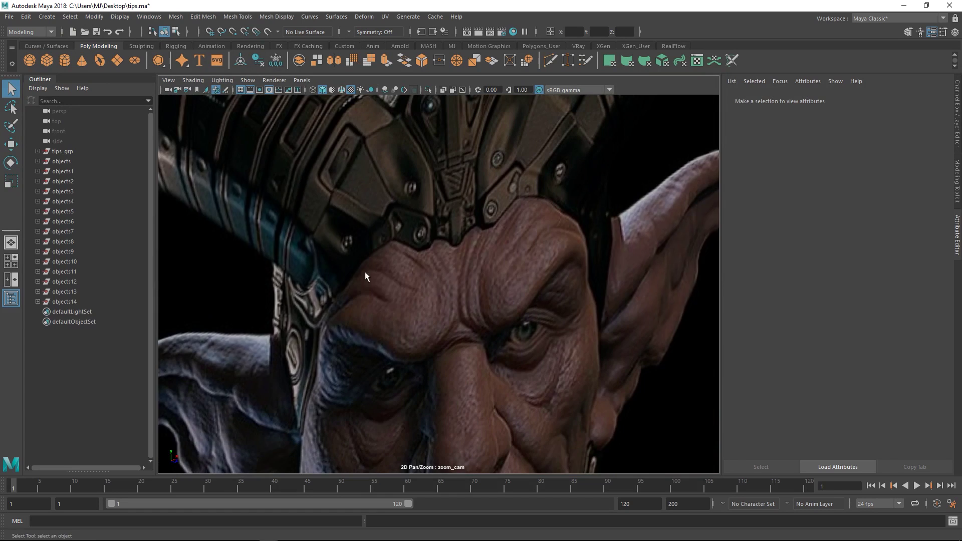
scroll(548, 276, down, 10)
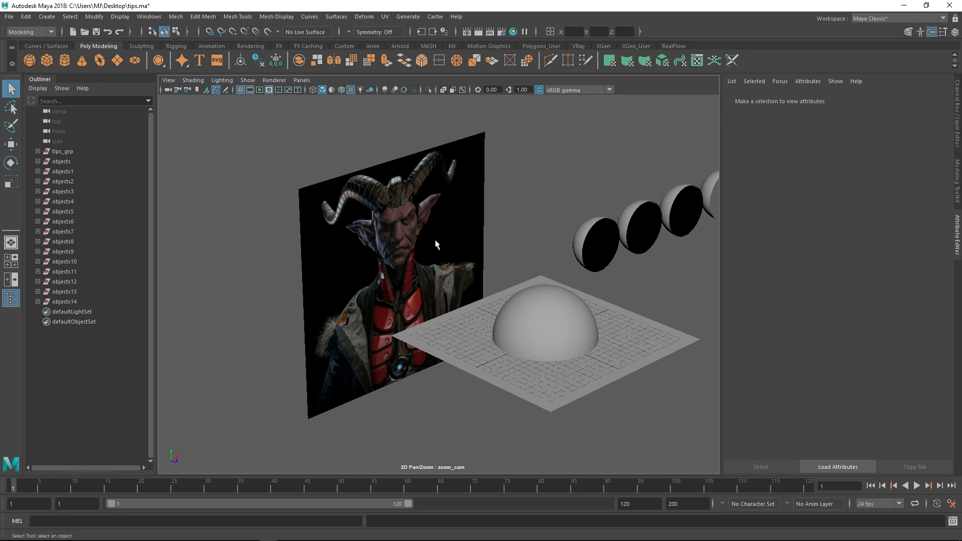
middle_drag(496, 239, 448, 254)
right_drag(448, 255, 470, 248)
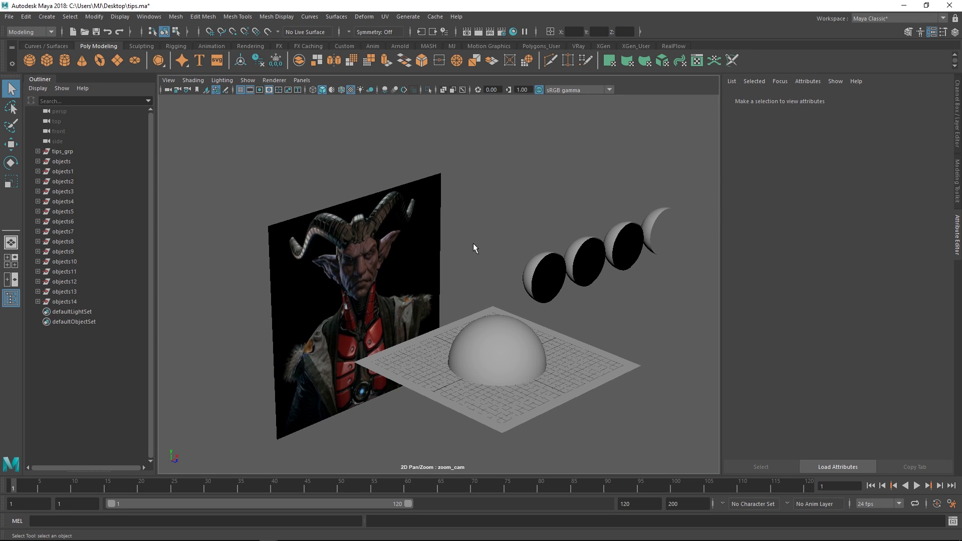
Turn off 2D Pan/Zoom for zoom_cam and return the viewport to the persp camera.
key(backslash)
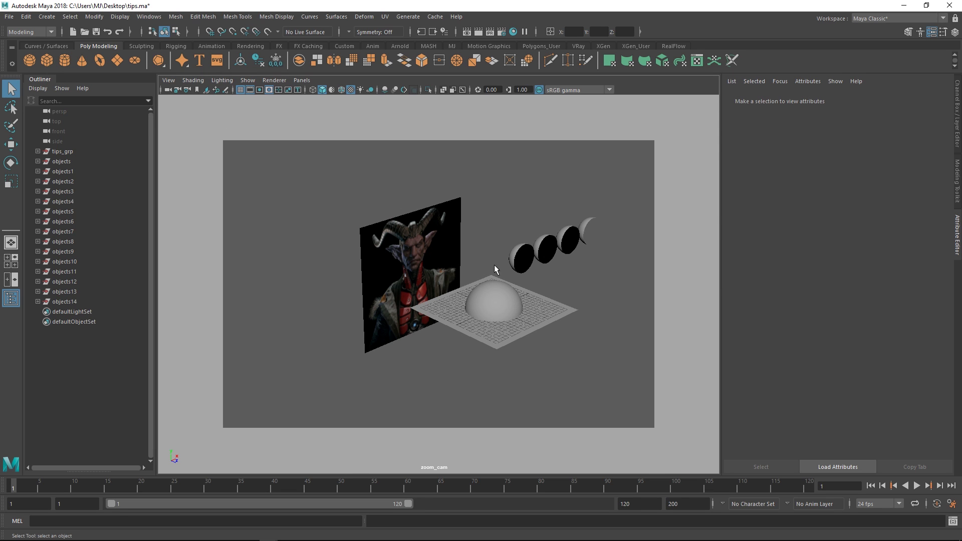
key(space)
drag(497, 271, 457, 242)
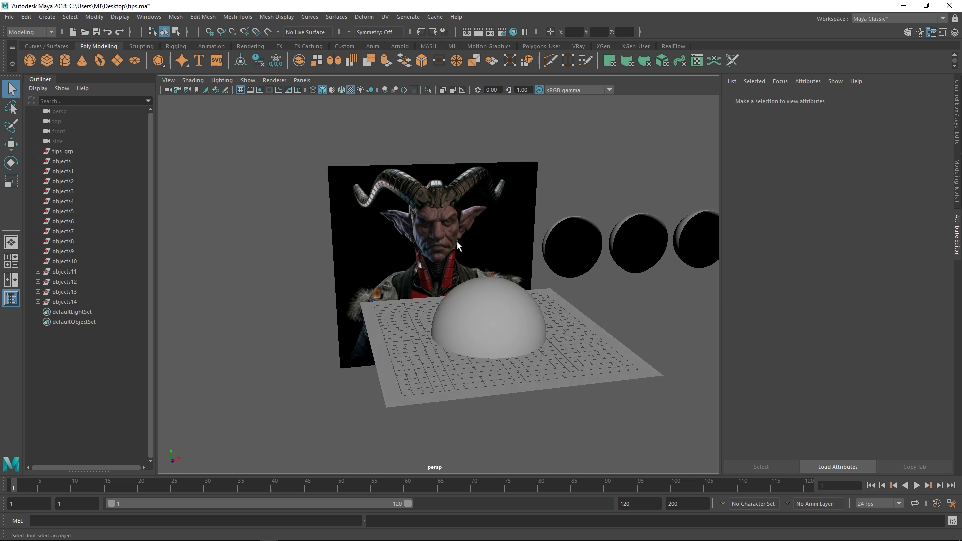
Select the row of four spheres in the perspective view and hide them.
click(457, 242)
alt+right_drag(457, 243, 519, 227)
alt+middle_drag(519, 228, 521, 251)
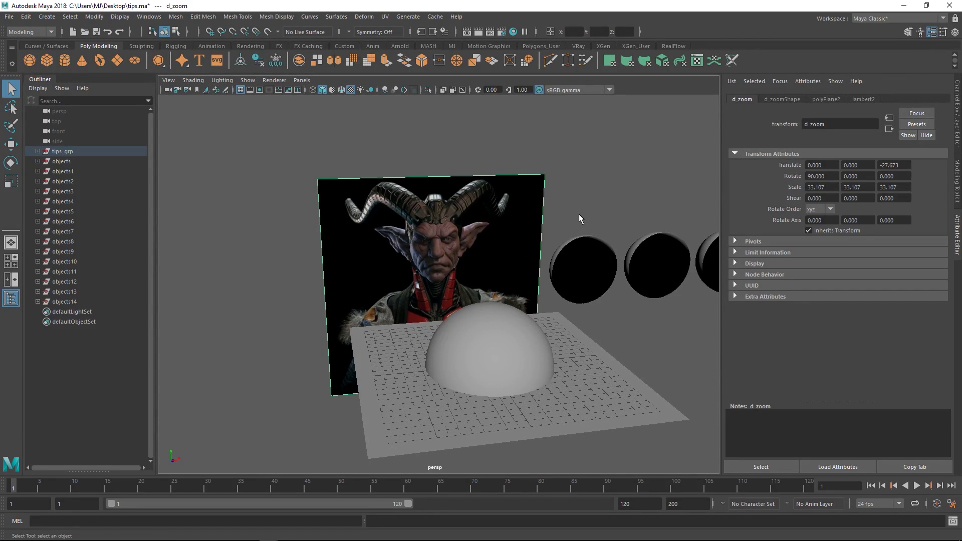
click(579, 214)
alt+drag(579, 214, 552, 241)
alt+middle_drag(554, 233, 541, 230)
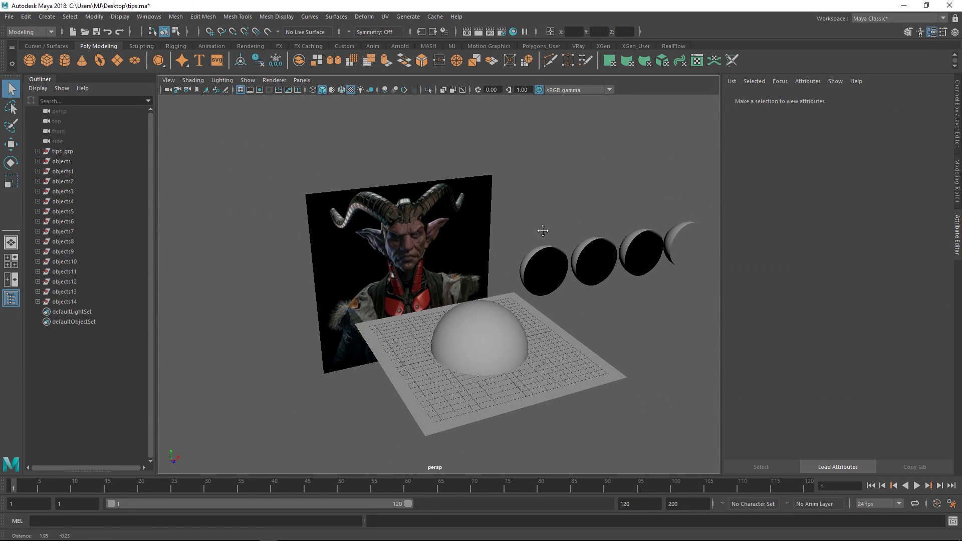
alt+right_drag(541, 231, 567, 239)
alt+middle_drag(567, 238, 541, 234)
alt+right_drag(540, 234, 566, 239)
mouse_move(687, 194)
mouse_down()
mouse_move(534, 259)
mouse_move(551, 268)
mouse_up()
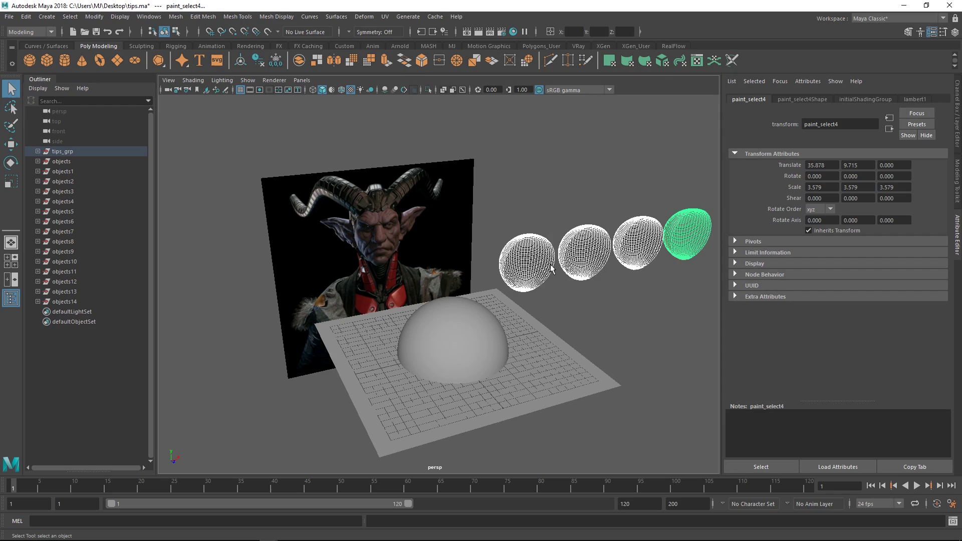
key(ctrl+h)
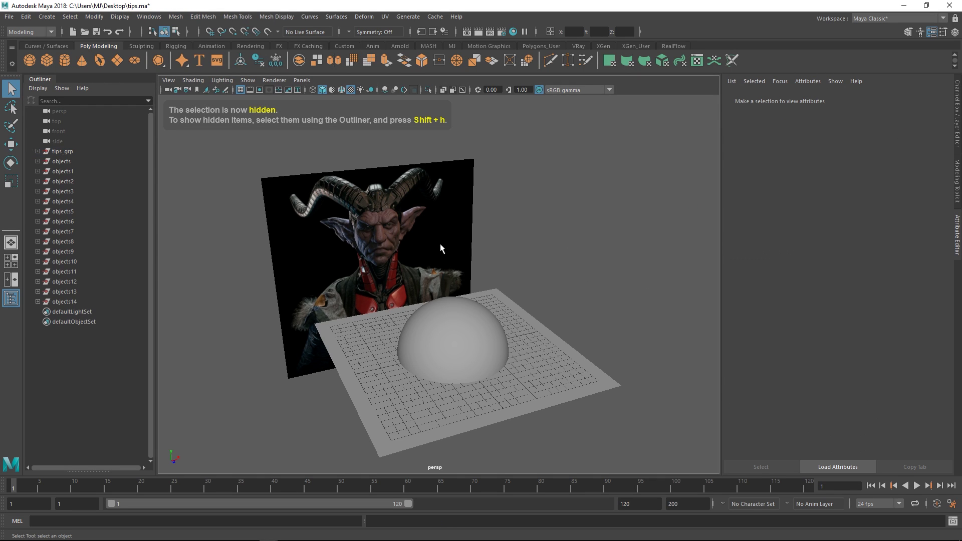
Hide the demon image plane and the dome so only the flat subdivided plane is left.
click(454, 258)
key(ctrl+h)
click(459, 334)
key(ctrl+h)
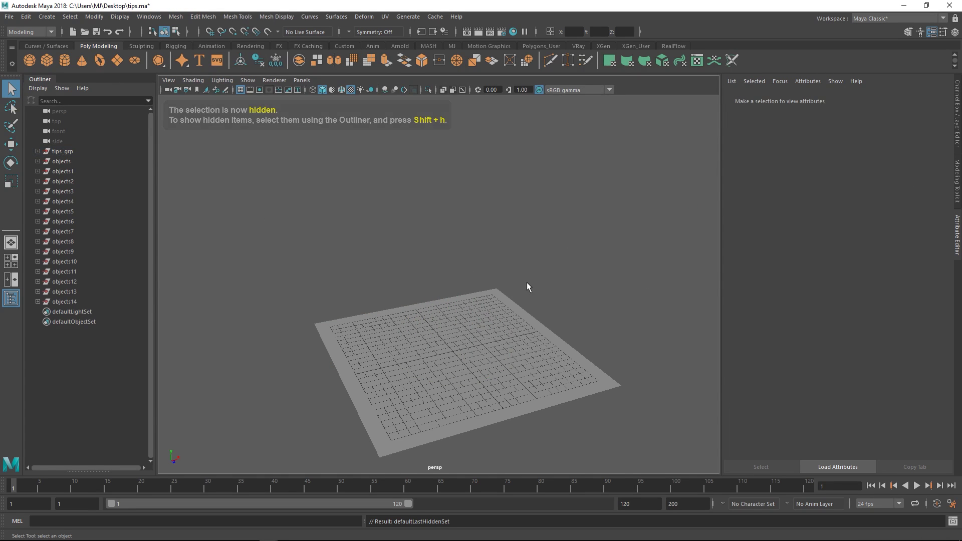
Select the flat soft_select plane and put it into edge selection mode.
alt+drag(526, 295, 562, 249)
alt+right_drag(562, 249, 574, 255)
click(484, 323)
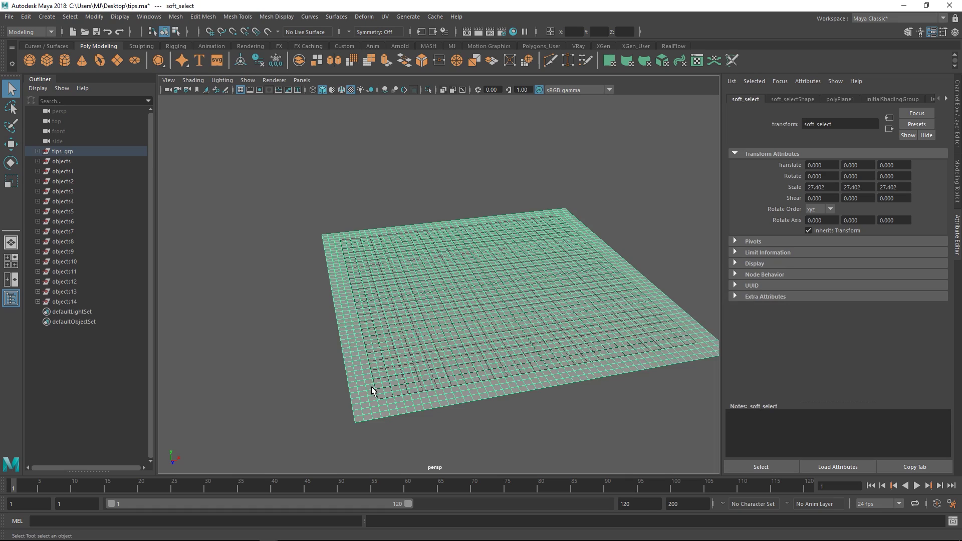
alt+drag(372, 391, 393, 289)
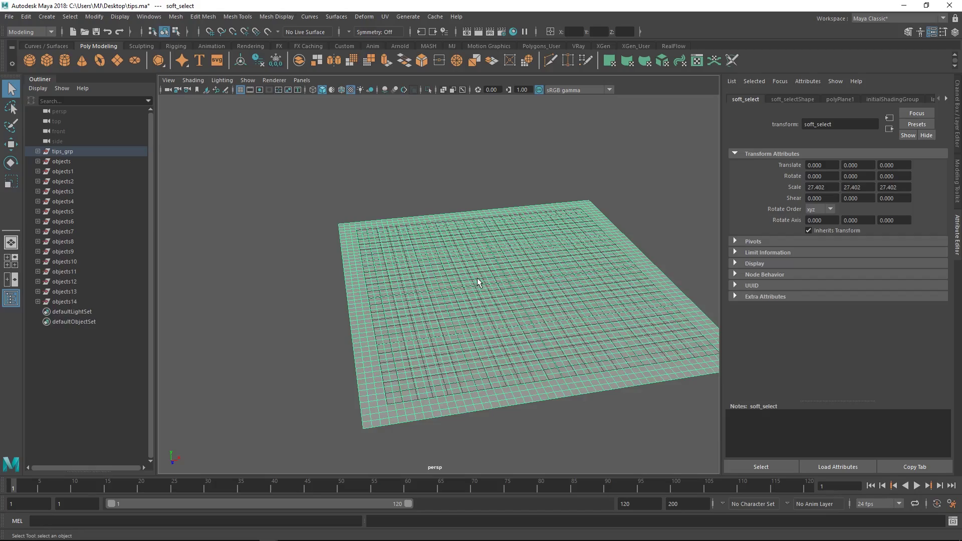
right_drag(459, 311, 458, 282)
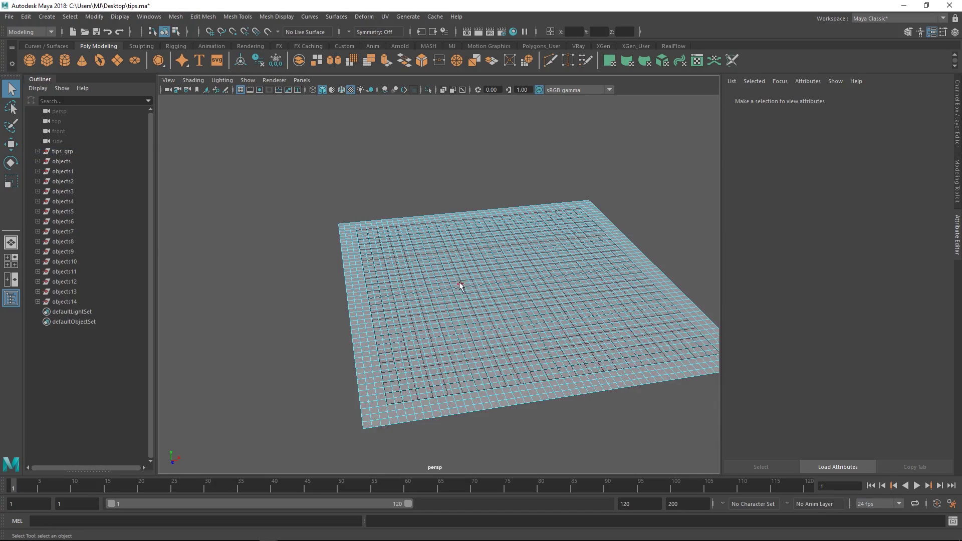
Select the complete row of border edges along the left side of the soft_select plane.
alt+drag(438, 301, 445, 307)
scroll(419, 316, up, 3)
alt+middle_drag(372, 338, 459, 377)
click(388, 326)
scroll(455, 300, down, 3)
alt+right_drag(460, 381, 413, 318)
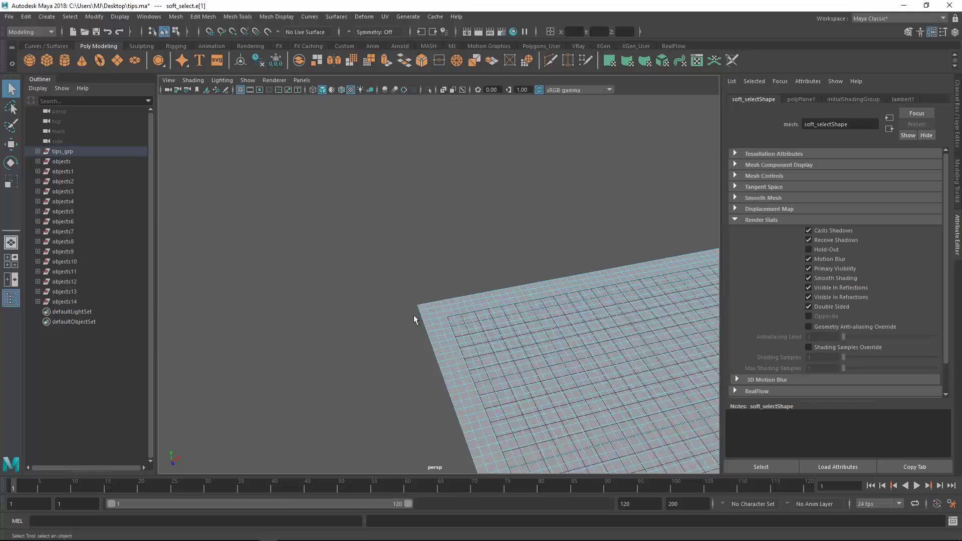
alt+right_drag(532, 328, 431, 290)
alt+middle_drag(531, 391, 504, 278)
alt+right_drag(506, 280, 475, 271)
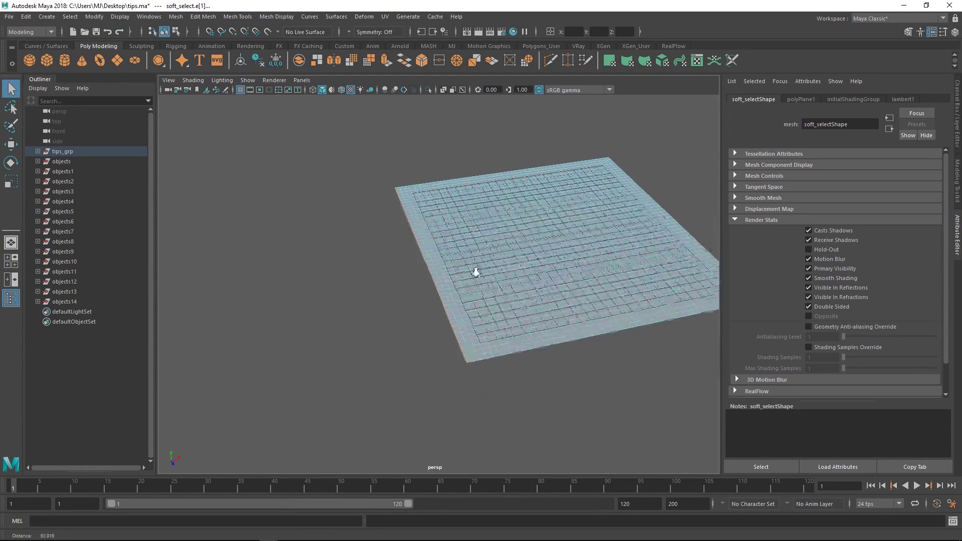
alt+drag(501, 295, 479, 279)
alt+middle_drag(479, 279, 415, 281)
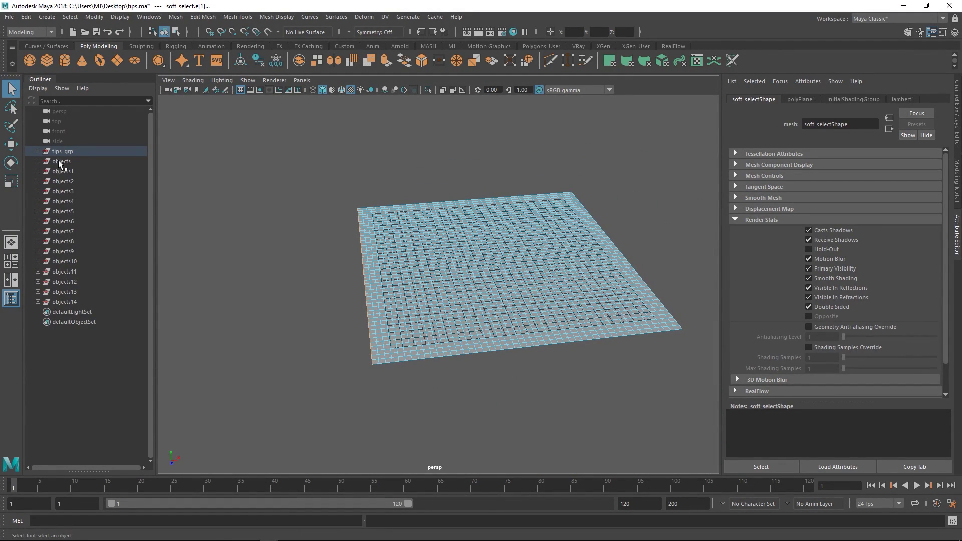
Activate the Move tool, turn on Soft Select and widen its falloff radius to about 27 so it covers most of the plane.
key(w)
alt+drag(463, 242, 435, 267)
key(b)
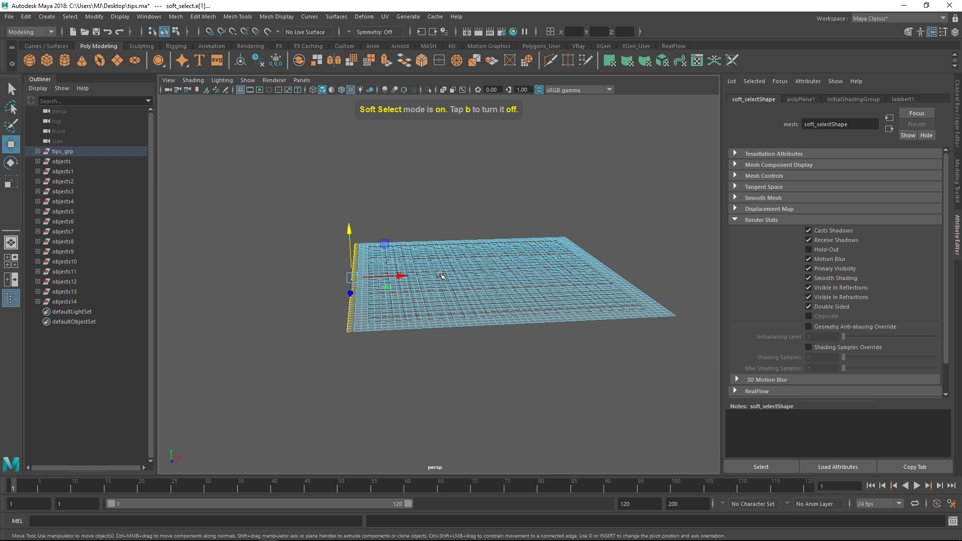
drag(441, 276, 692, 303)
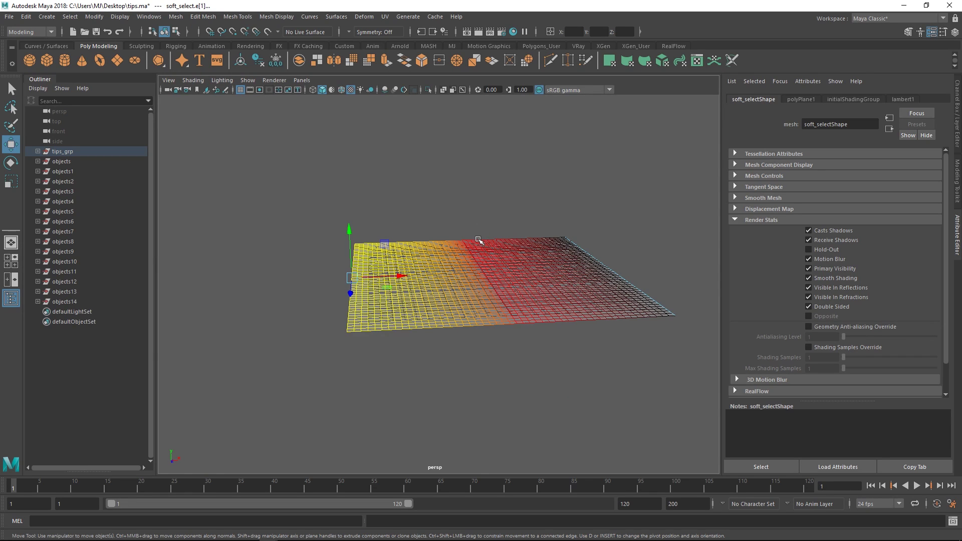
Show the Move tool's Soft Selection settings and collapse the Outliner to give the viewport more room.
alt+drag(481, 224, 496, 256)
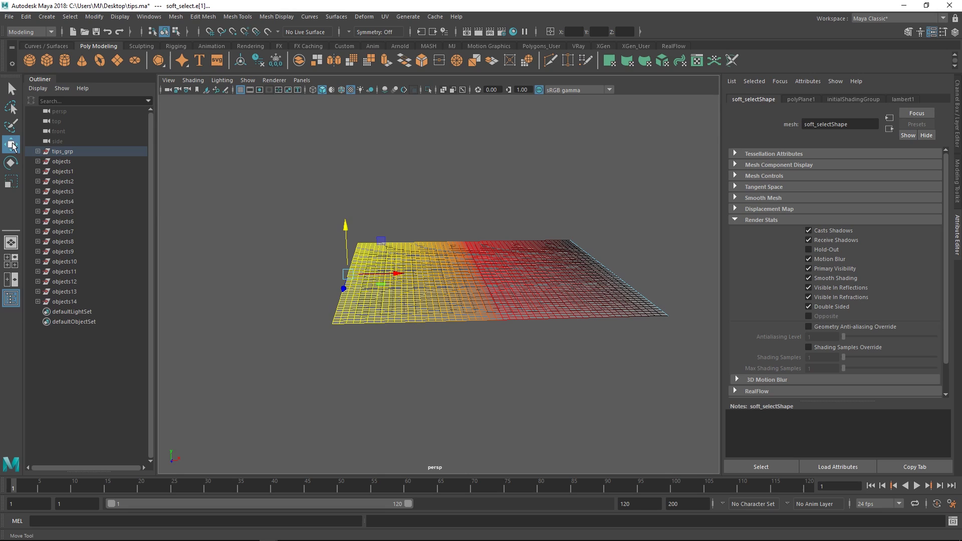
double_click(11, 145)
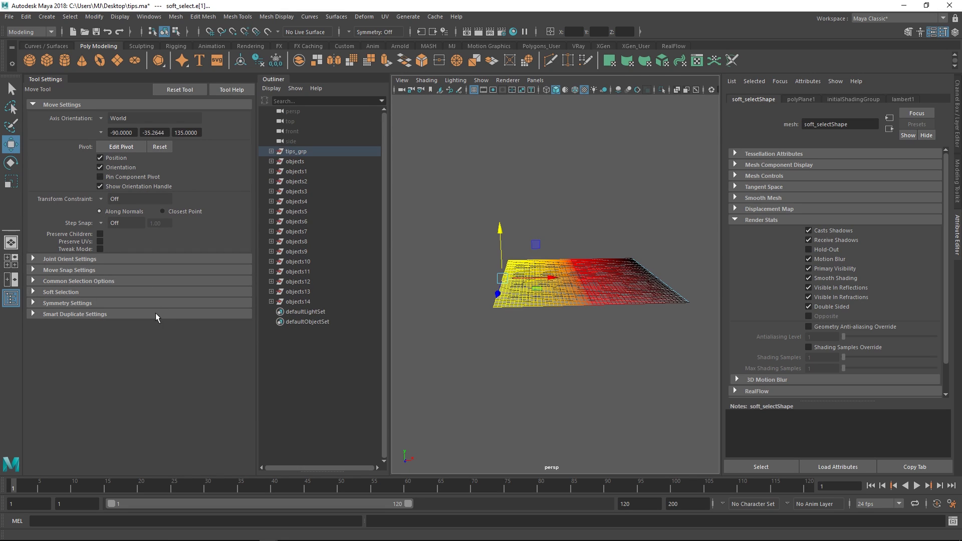
click(50, 292)
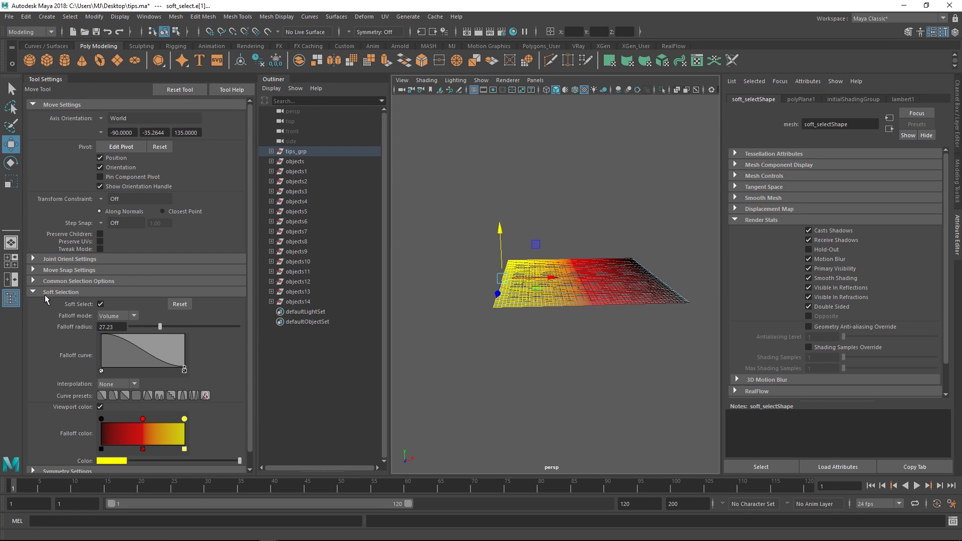
click(278, 80)
alt+middle_drag(471, 275, 430, 274)
scroll(374, 276, up, 1)
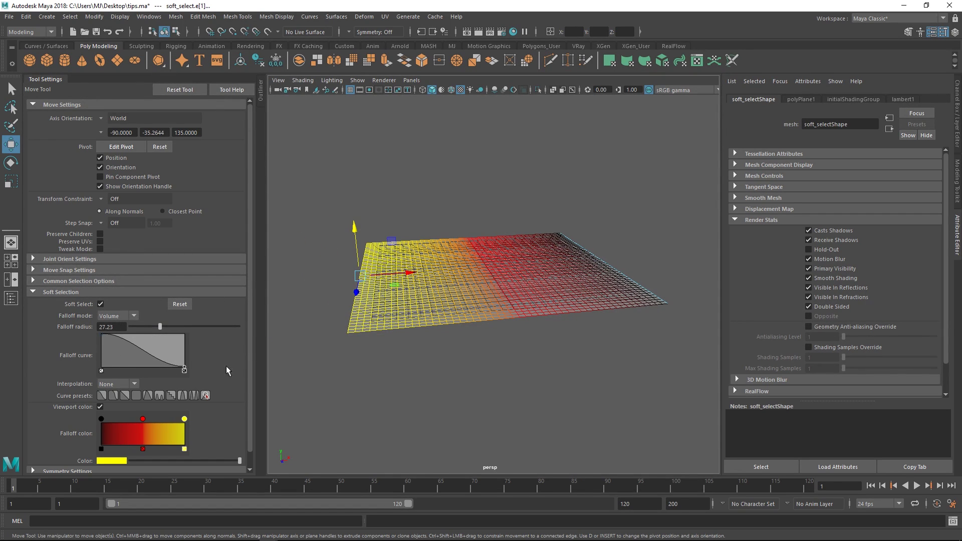
Try raising the border edges about 14.8 units with the smooth falloff curve, and undo the move.
alt+middle_drag(347, 217, 372, 242)
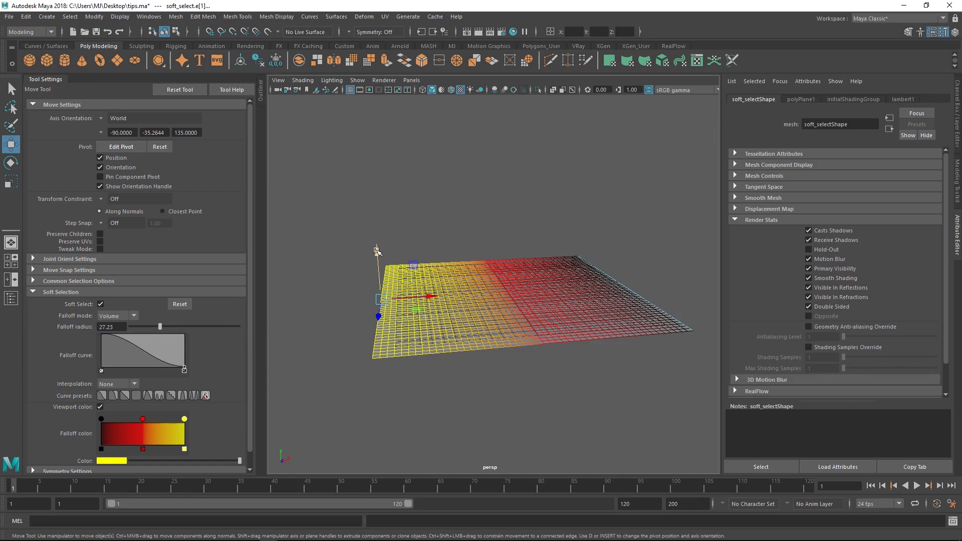
drag(376, 250, 368, 101)
alt+drag(528, 221, 451, 210)
key(ctrl+z)
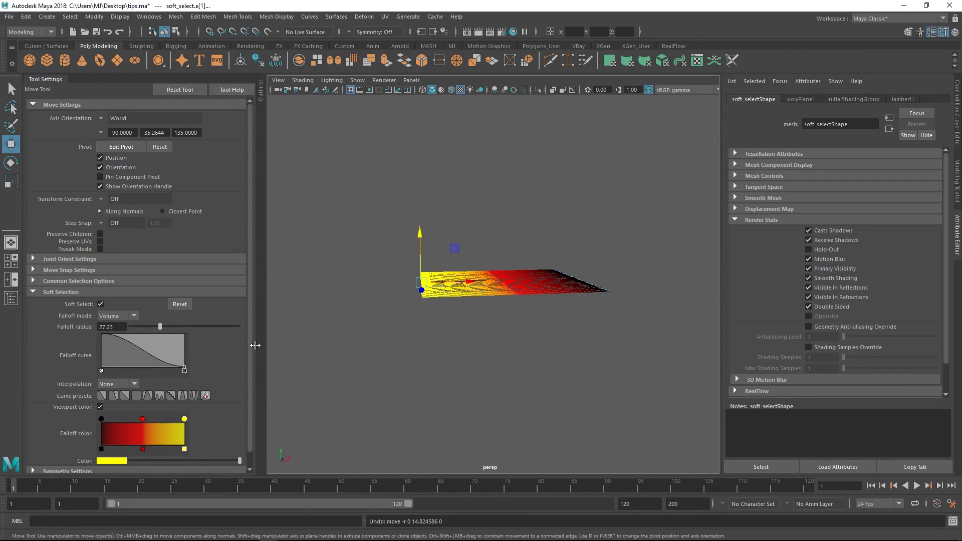
Try the linear falloff preset by raising the border edges about 17.8 units, and undo the move.
click(124, 395)
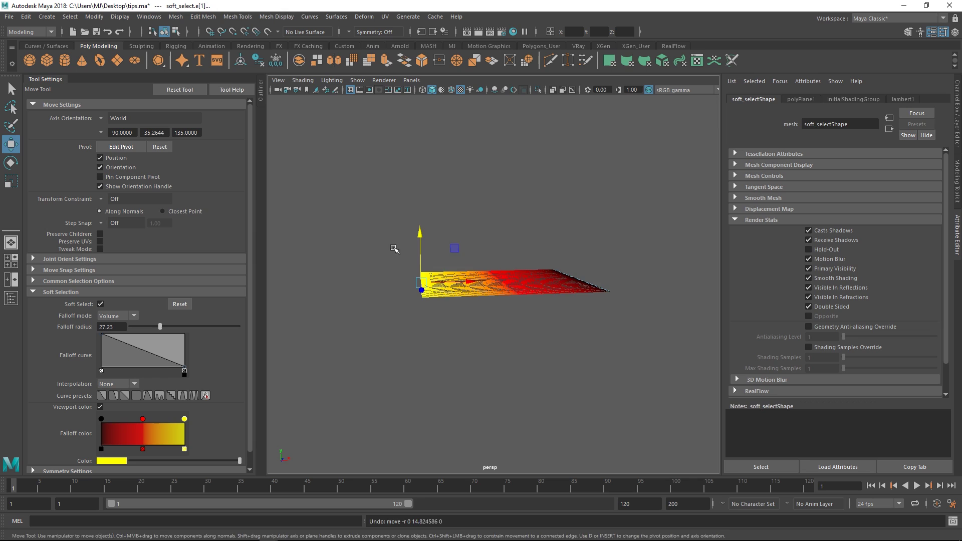
drag(420, 245, 404, 98)
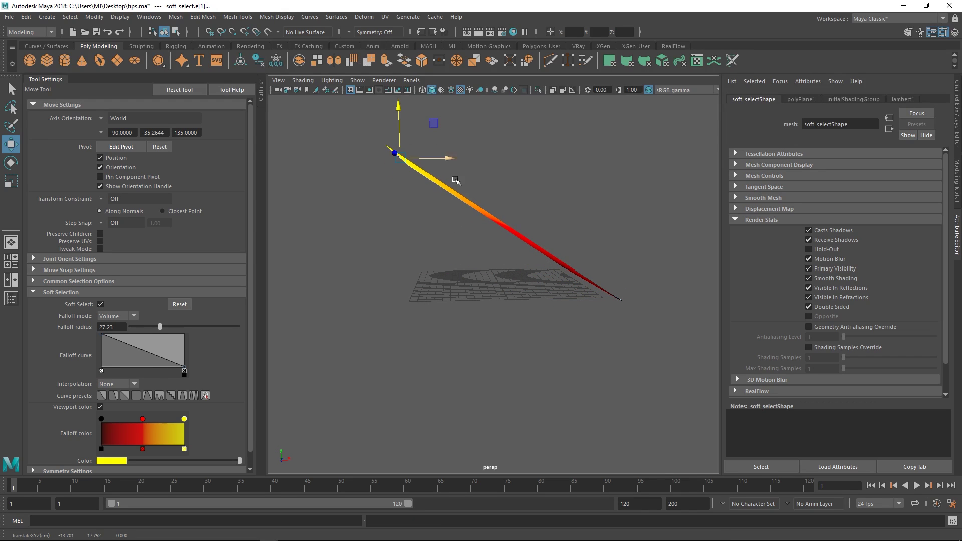
key(ctrl+z)
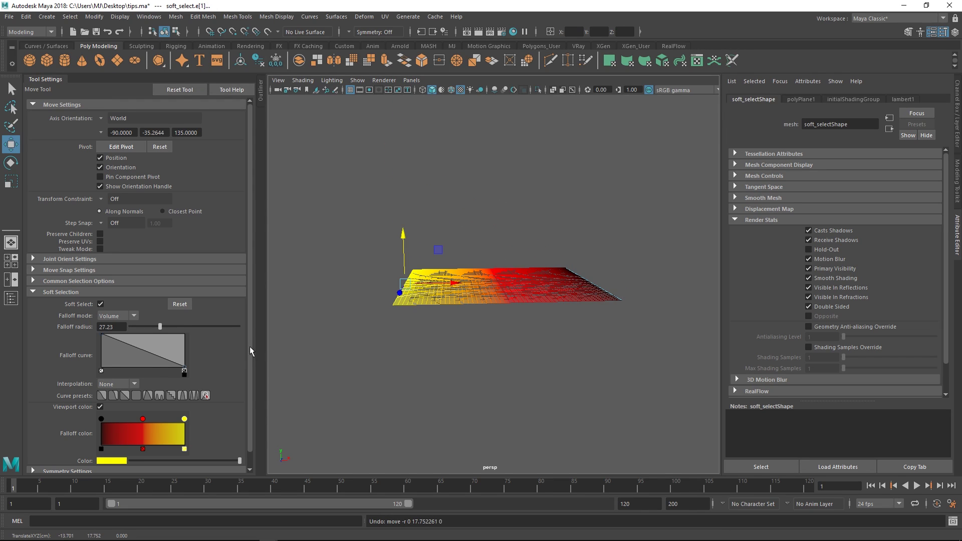
Try the stepped falloff preset by raising the border edges about 18.4 units, and undo the move.
click(170, 396)
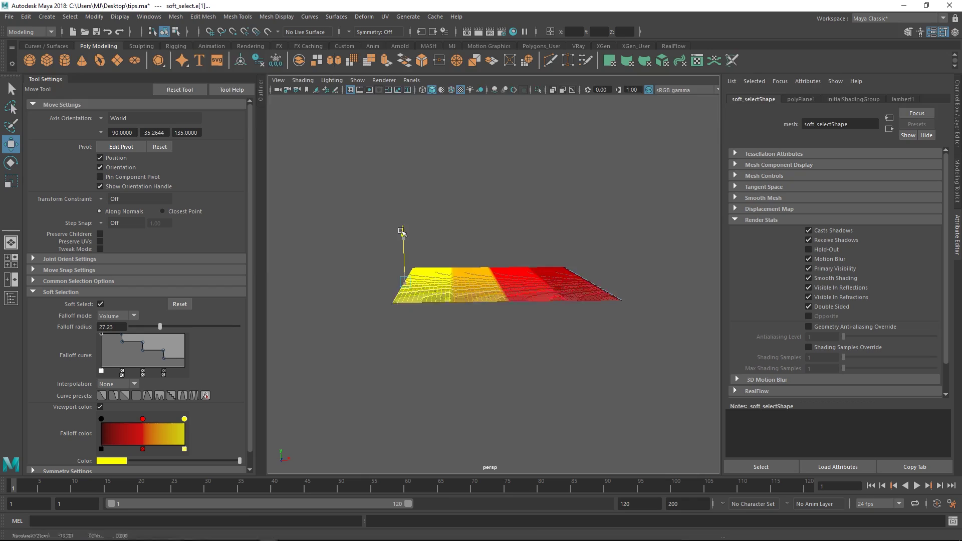
drag(401, 231, 402, 314)
key(ctrl+z)
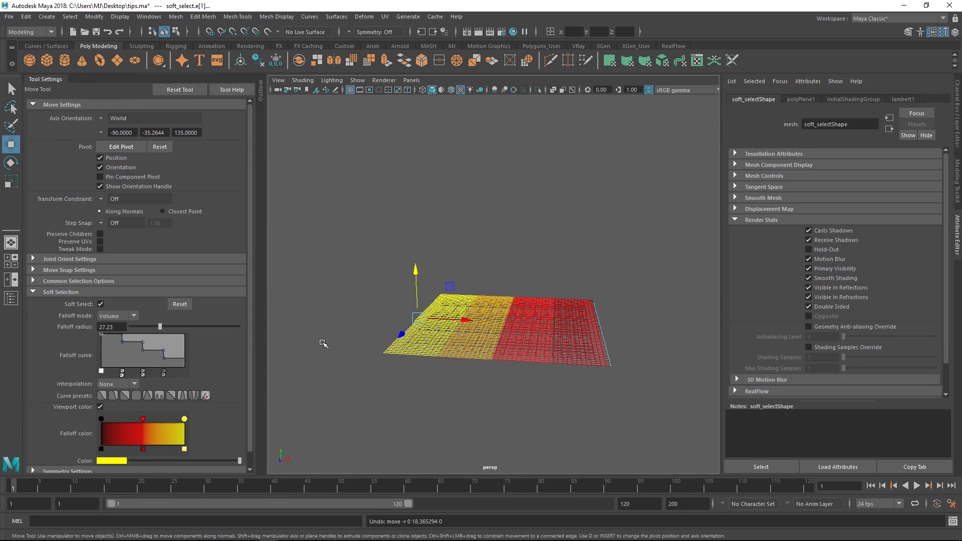
Start from the linear falloff preset and add points to shape the curve into a zigzag of alternating peaks and dips.
click(125, 396)
mouse_move(122, 343)
mouse_down()
mouse_move(134, 356)
mouse_move(119, 355)
mouse_up()
drag(138, 361, 171, 338)
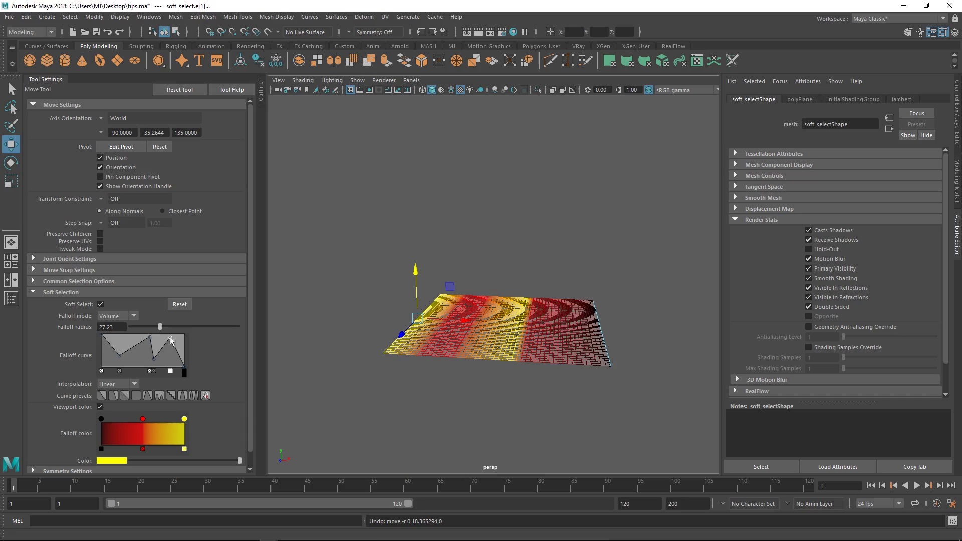
Raise the border edges with the zigzag falloff to fold the plane into ridges, and clear the selection.
drag(414, 270, 411, 238)
right_drag(413, 235, 476, 203)
alt+drag(543, 193, 526, 246)
click(596, 193)
alt+right_drag(526, 245, 534, 288)
alt+drag(533, 255, 448, 312)
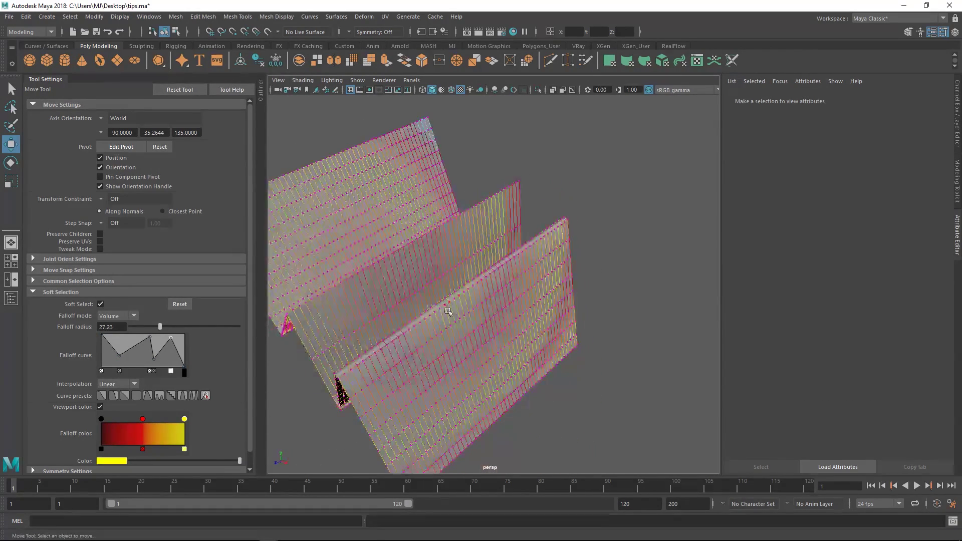
Set the Soft Selection falloff curve back to the linear preset.
click(100, 407)
click(125, 395)
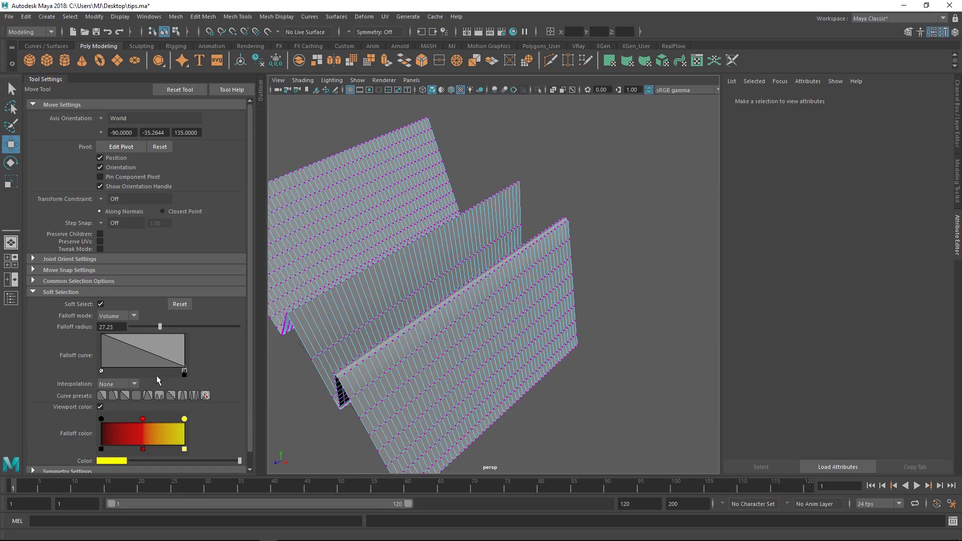
Select a vertex on the slope of the outermost ridge and reduce the soft selection falloff radius to about 13.08.
alt+drag(431, 306, 459, 317)
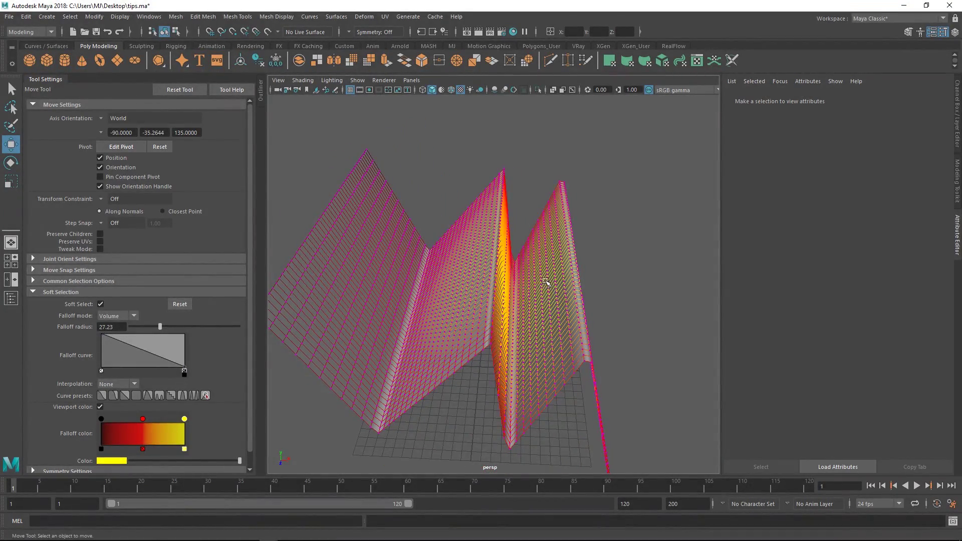
alt+drag(545, 282, 521, 273)
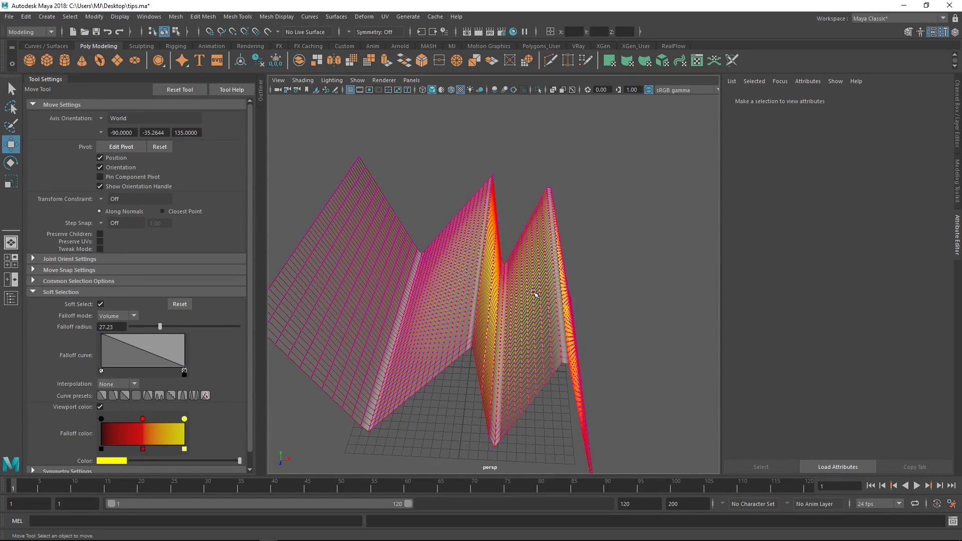
mouse_move(534, 294)
alt+mouse_down()
mouse_move(451, 297)
mouse_move(498, 296)
mouse_move(501, 305)
mouse_move(266, 272)
mouse_move(346, 273)
alt+mouse_up()
click(507, 314)
key(b)
alt+drag(454, 313, 557, 288)
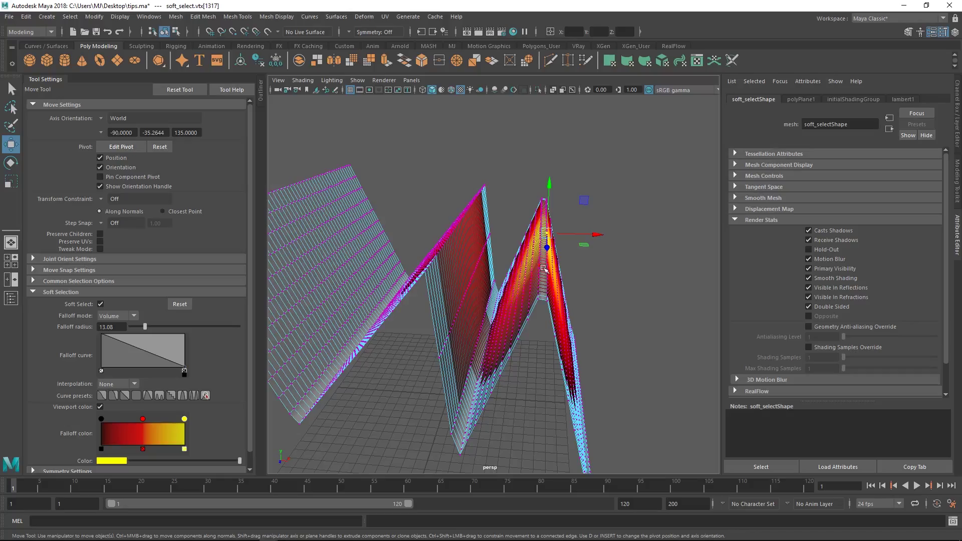
Try pulling the selected vertex outward along the X axis with the Volume falloff mode, and undo the move.
alt+drag(559, 271, 465, 216)
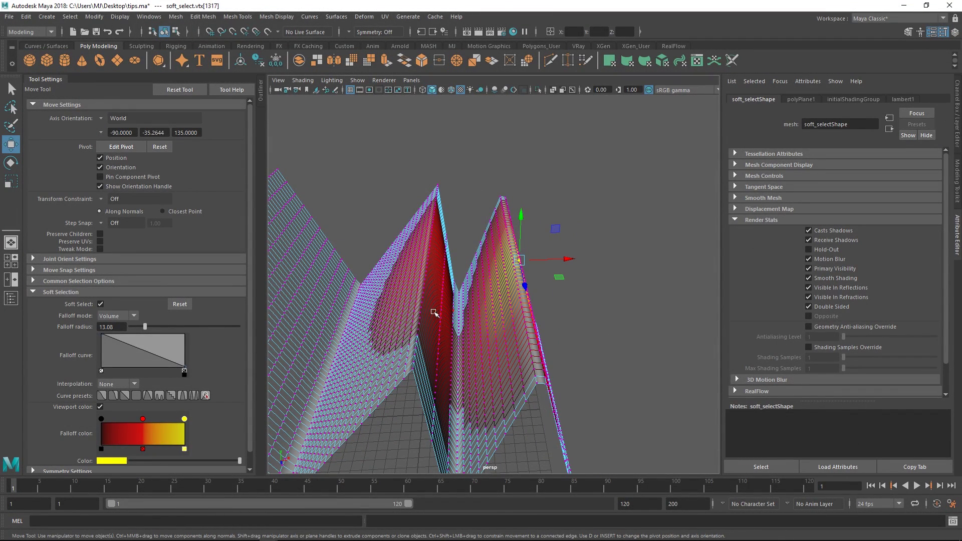
mouse_move(510, 271)
alt+mouse_down()
mouse_move(494, 276)
mouse_move(510, 271)
alt+mouse_up()
alt+right_drag(510, 271, 442, 233)
alt+drag(471, 293, 539, 251)
key(ctrl+z)
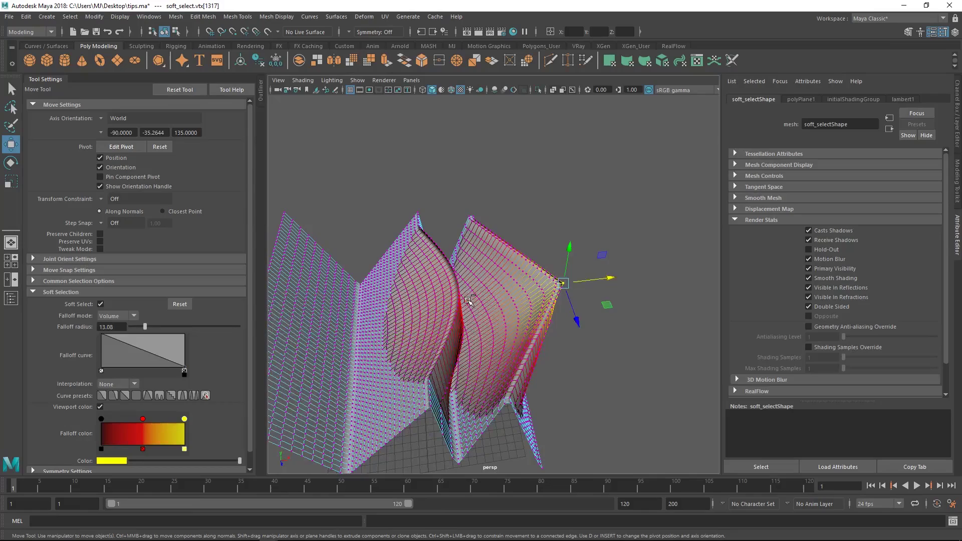
key(ctrl+z)
alt+drag(455, 292, 432, 282)
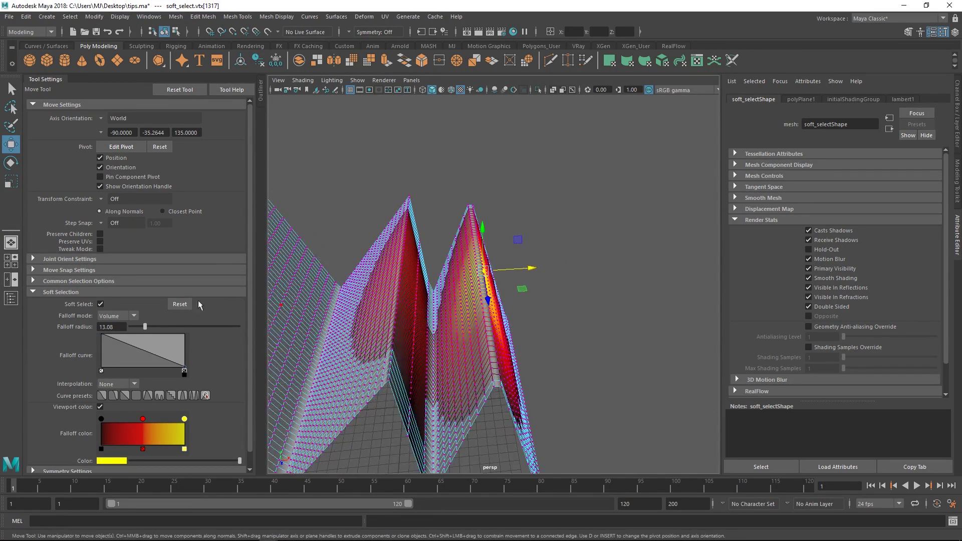
Switch the soft selection falloff mode to Surface and enlarge the falloff radius to about 16.54.
click(117, 317)
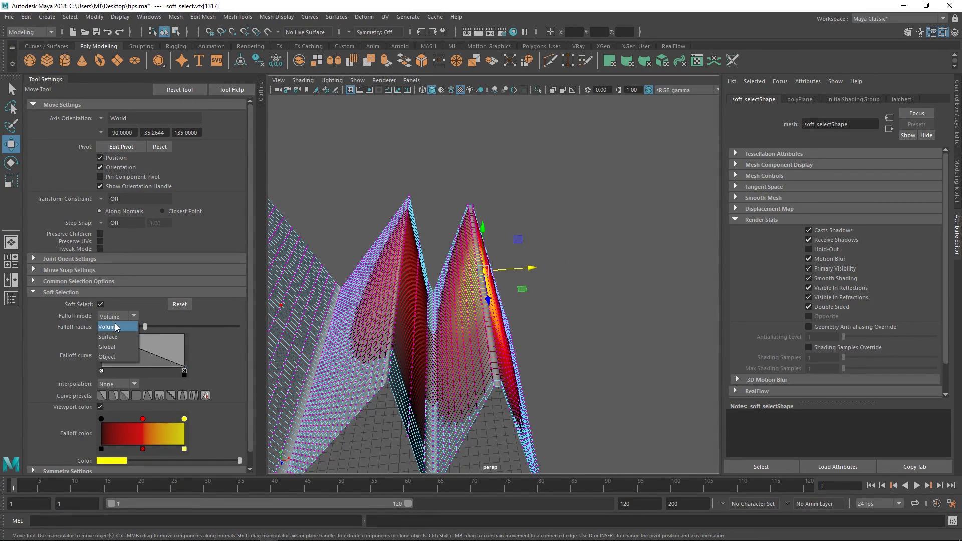
click(108, 337)
alt+drag(467, 292, 512, 316)
key(b)
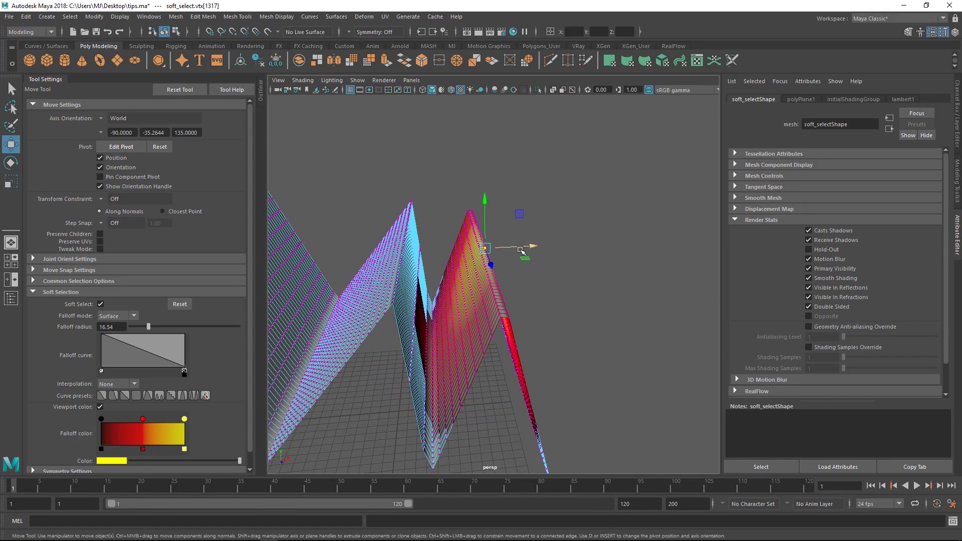
Pull the selected vertex outward along the X axis to deform only its own ridge, and return to object mode with nothing selected.
drag(523, 247, 470, 229)
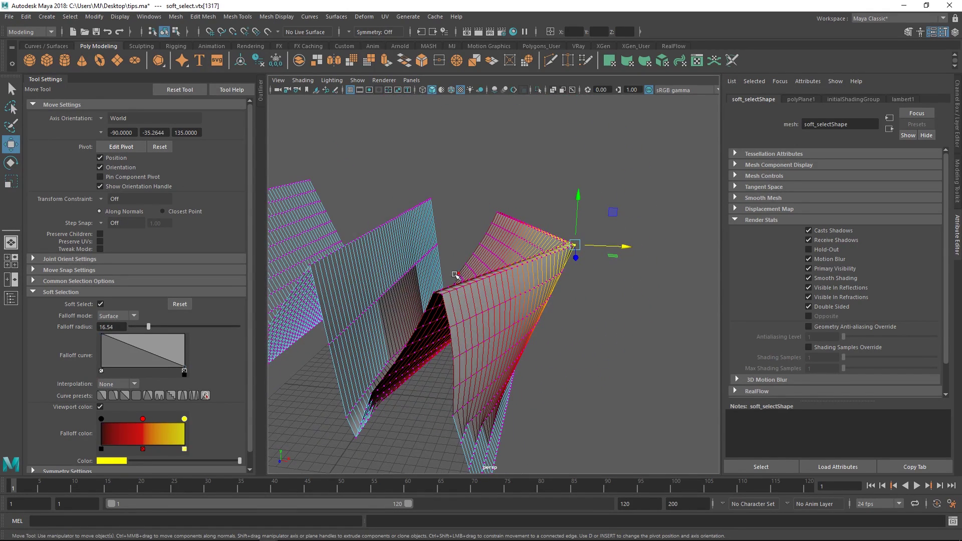
key(F8)
click(593, 202)
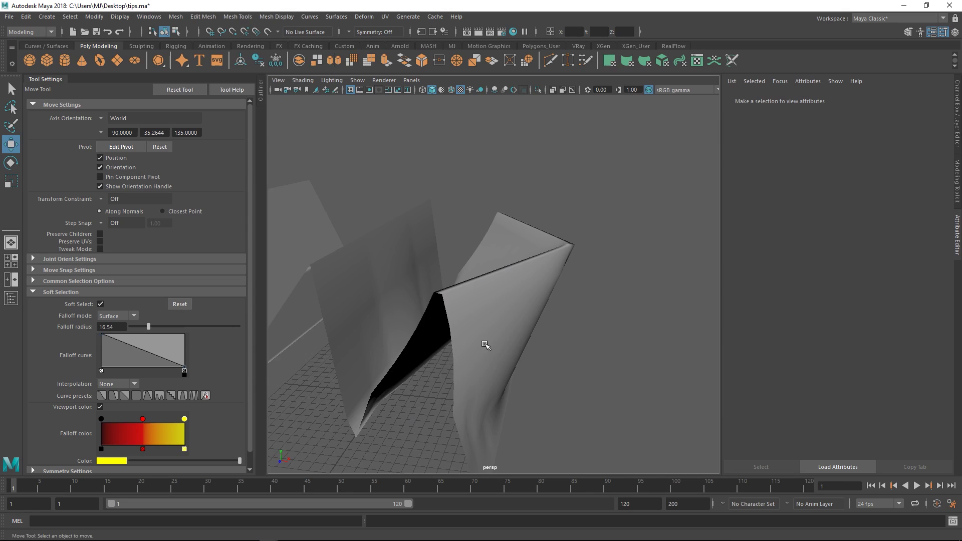
alt+drag(489, 346, 493, 300)
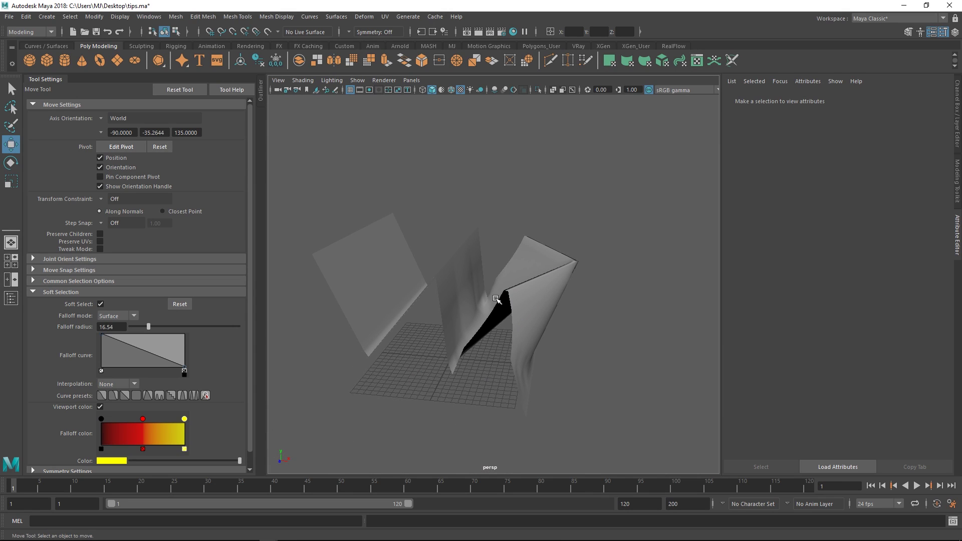